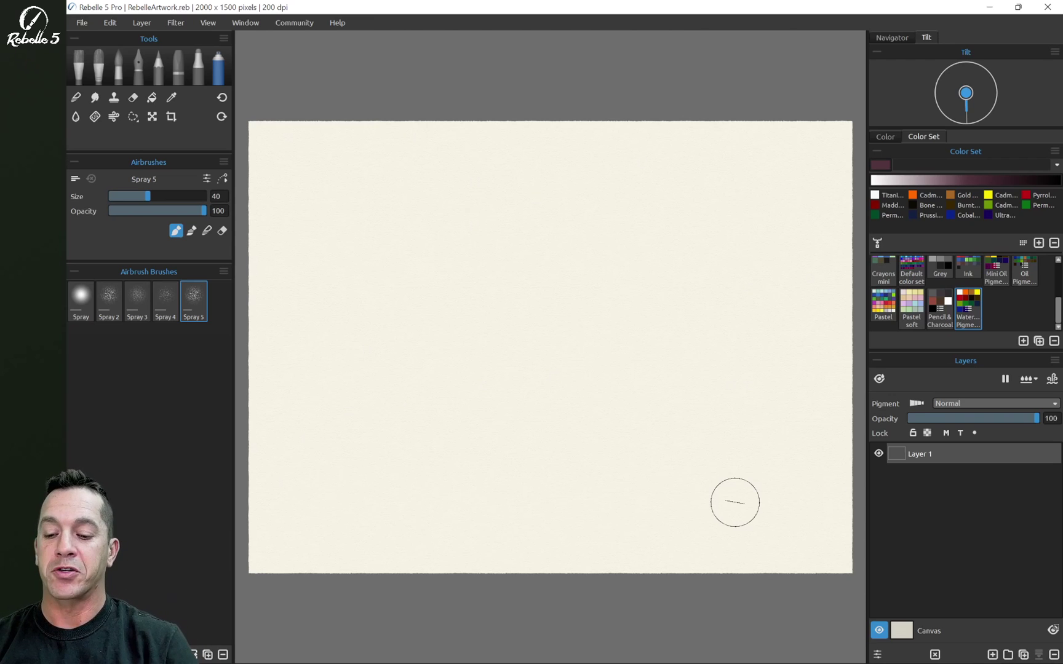
{"action": "key", "text": "F5"}
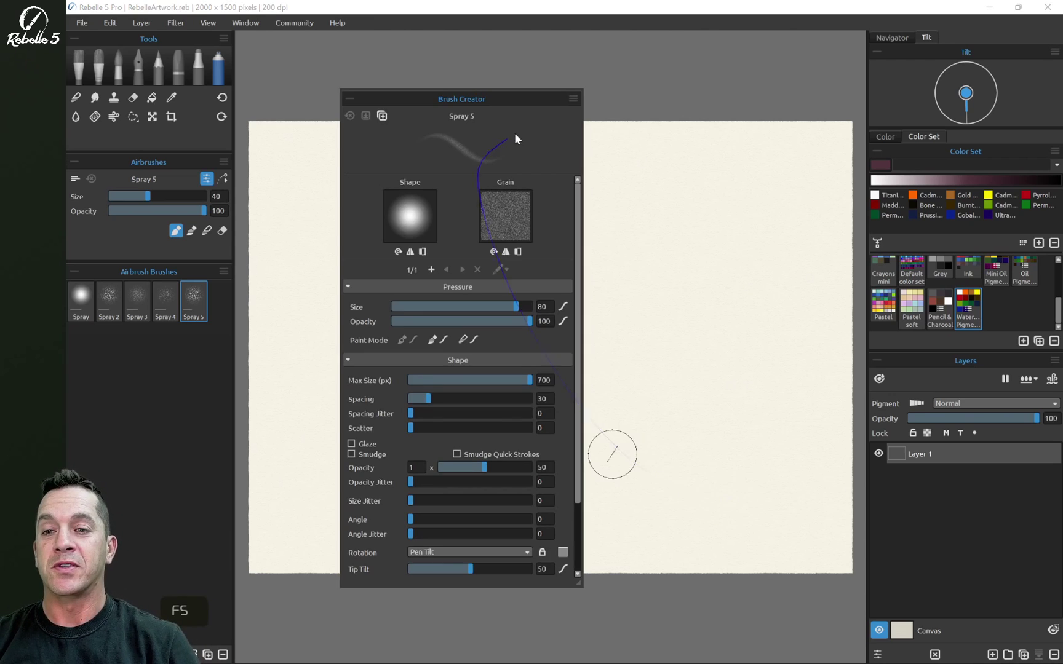
{"action": "left_click_drag", "start_coordinate": [474, 103], "coordinate": [440, 105]}
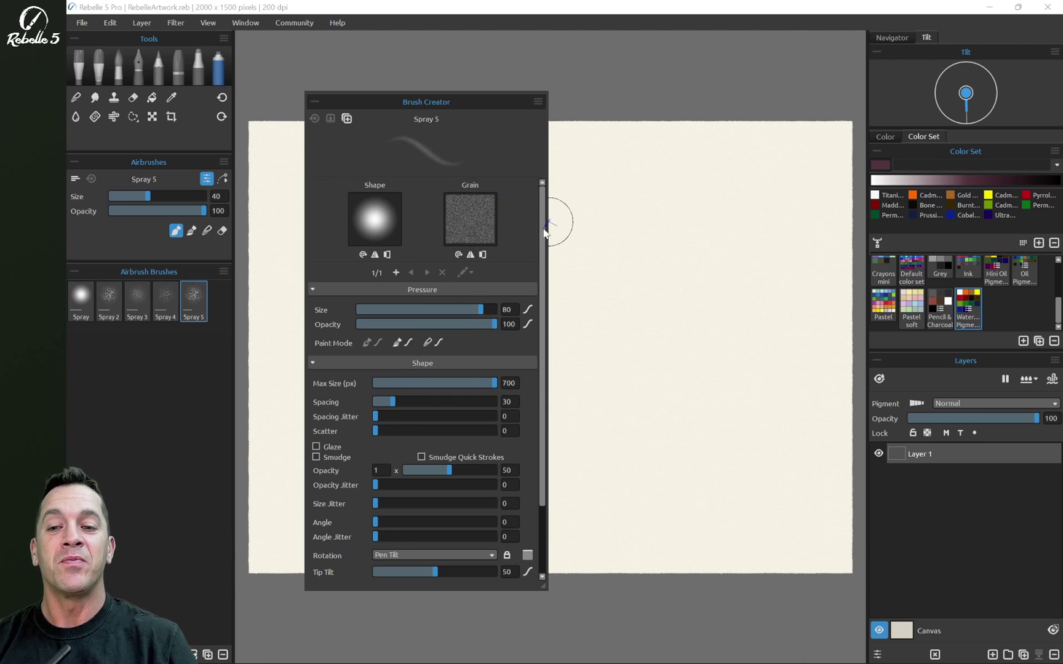
{"action": "scroll", "coordinate": [544, 233], "scroll_direction": "down", "scroll_amount": 2}
{"action": "scroll", "coordinate": [546, 233], "scroll_direction": "up", "scroll_amount": 2}
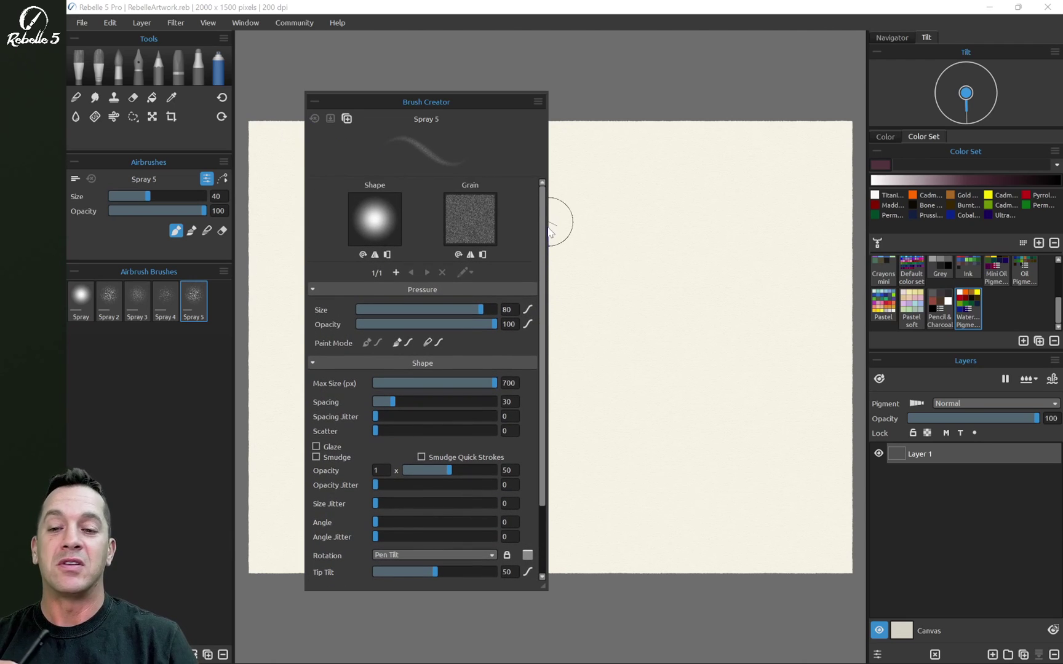
{"action": "left_click_drag", "start_coordinate": [378, 161], "coordinate": [411, 136]}
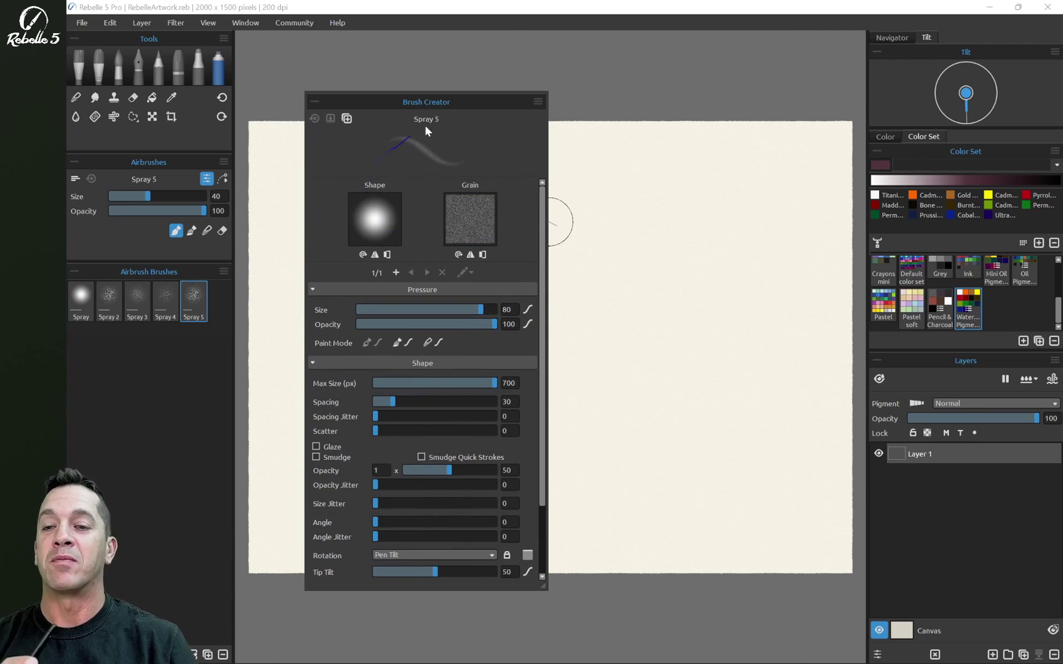
{"action": "mouse_move", "coordinate": [456, 102]}
{"action": "left_mouse_down"}
{"action": "mouse_move", "coordinate": [412, 106]}
{"action": "mouse_move", "coordinate": [427, 114]}
{"action": "left_mouse_up"}
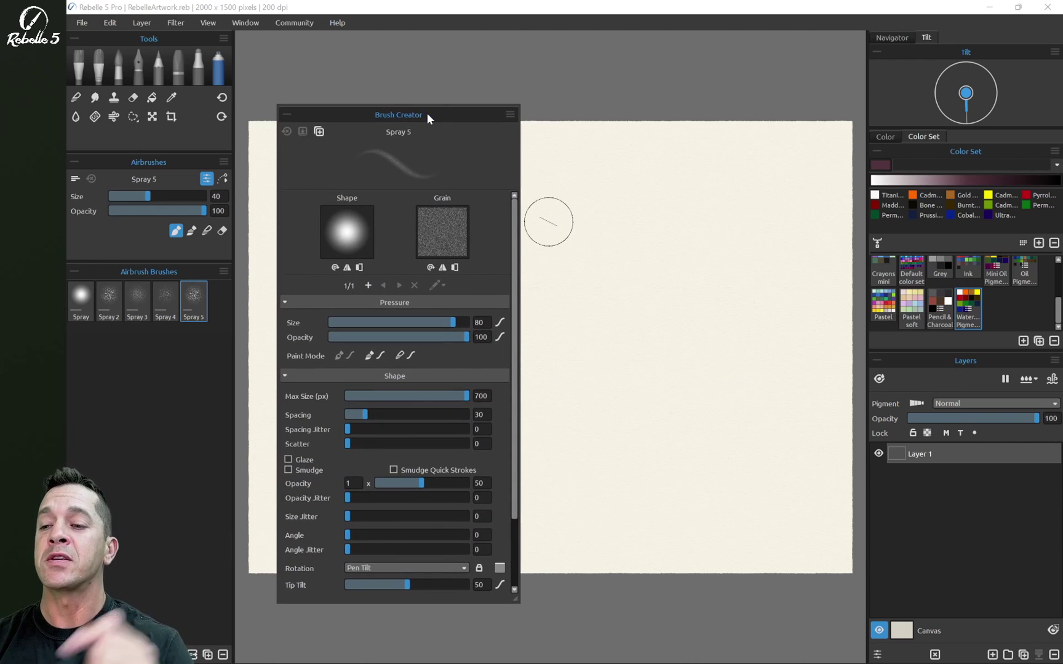
- Switch to the watercolour Liner brush and paint a test stroke
{"action": "left_click", "coordinate": [119, 69]}
{"action": "left_click", "coordinate": [80, 572]}
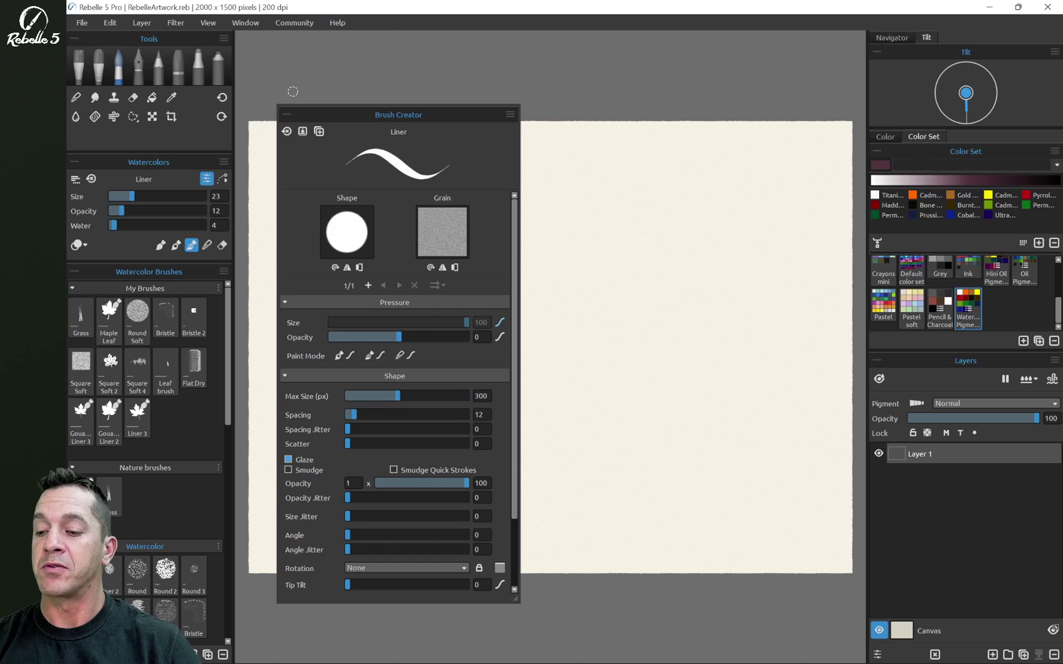
{"action": "mouse_move", "coordinate": [589, 241]}
{"action": "left_mouse_down"}
{"action": "mouse_move", "coordinate": [584, 327]}
{"action": "mouse_move", "coordinate": [649, 392]}
{"action": "left_mouse_up"}
- Paint orange zigzags, raising the Liner's opacity to 73 for a brighter stroke
{"action": "left_click", "coordinate": [912, 195]}
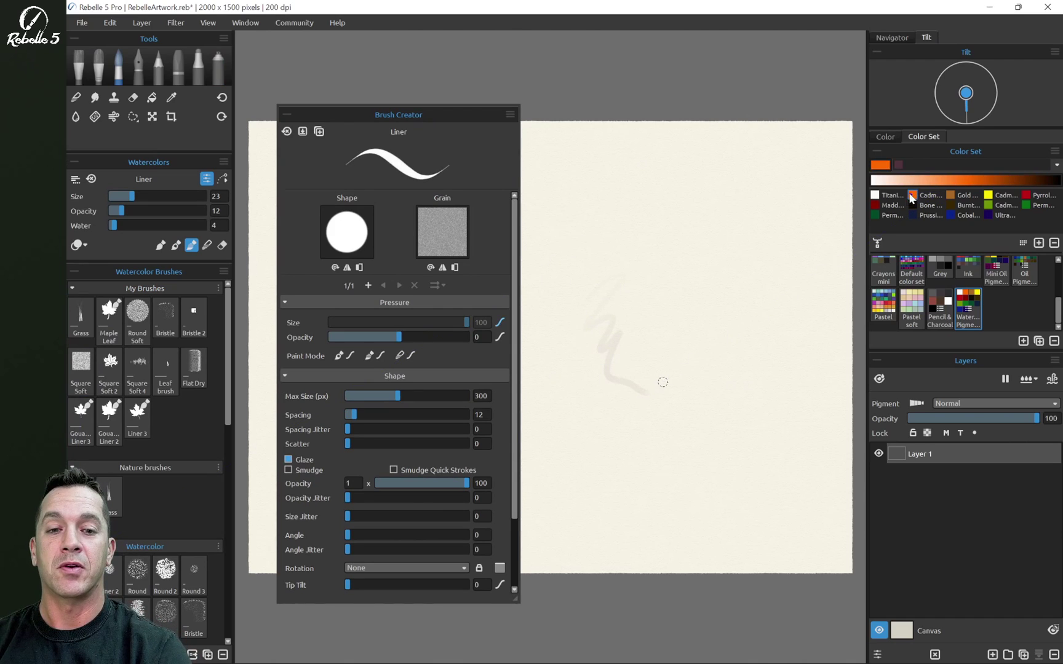
{"action": "mouse_move", "coordinate": [588, 289]}
{"action": "left_mouse_down"}
{"action": "mouse_move", "coordinate": [607, 320]}
{"action": "mouse_move", "coordinate": [626, 411]}
{"action": "mouse_move", "coordinate": [669, 428]}
{"action": "left_mouse_up"}
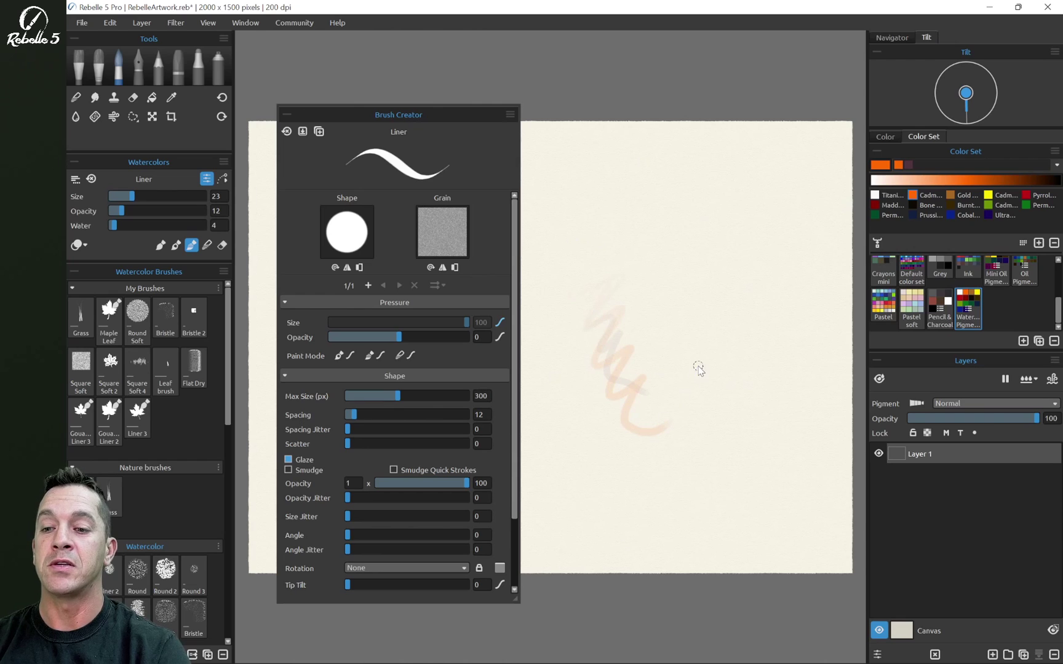
{"action": "left_click_drag", "start_coordinate": [121, 211], "coordinate": [179, 212]}
{"action": "mouse_move", "coordinate": [613, 334]}
{"action": "left_mouse_down"}
{"action": "mouse_move", "coordinate": [660, 324]}
{"action": "mouse_move", "coordinate": [720, 417]}
{"action": "left_mouse_up"}
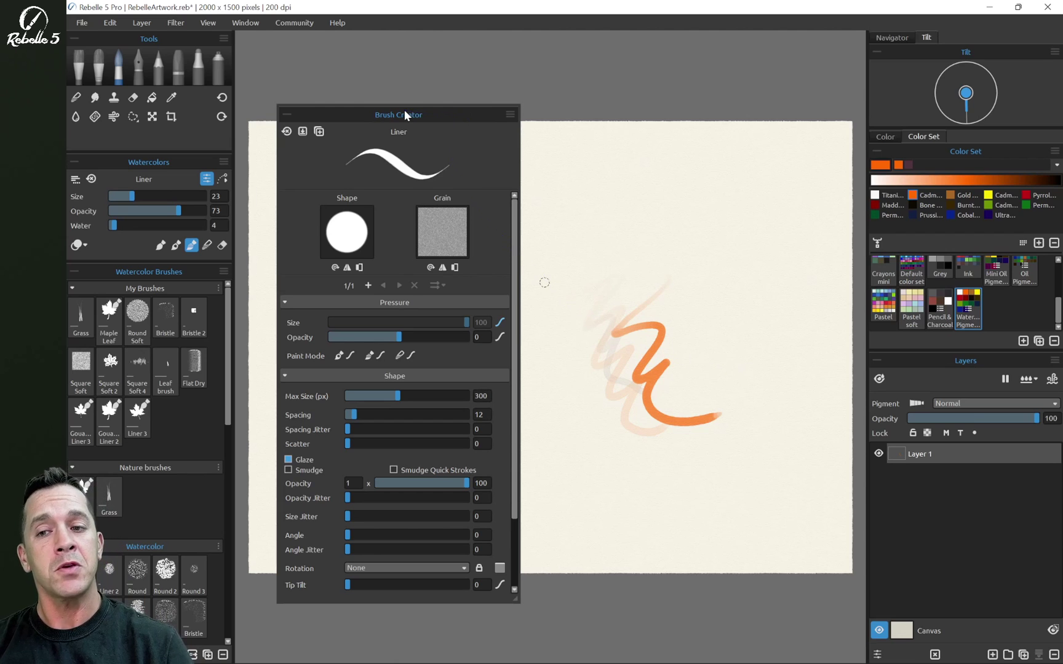
{"action": "mouse_move", "coordinate": [404, 109]}
{"action": "left_mouse_down"}
{"action": "mouse_move", "coordinate": [337, 122]}
{"action": "mouse_move", "coordinate": [420, 112]}
{"action": "mouse_move", "coordinate": [388, 115]}
{"action": "left_mouse_up"}
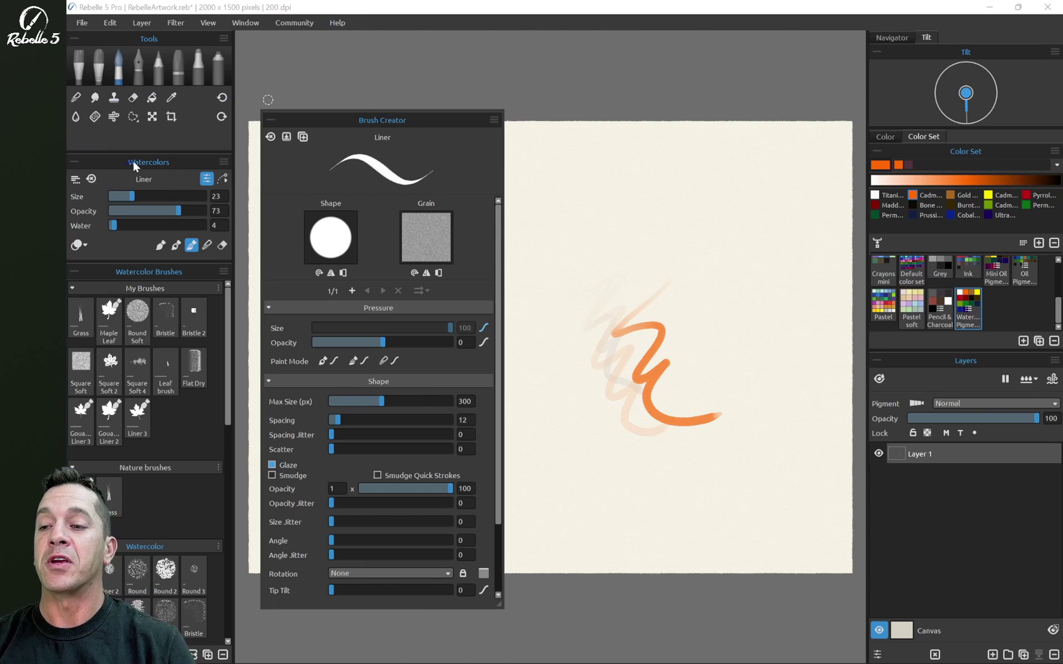
- Float the watercolour brush and Visual Settings panels, hide other panels, and reopen Brush Creator
{"action": "left_click_drag", "start_coordinate": [133, 160], "coordinate": [586, 165]}
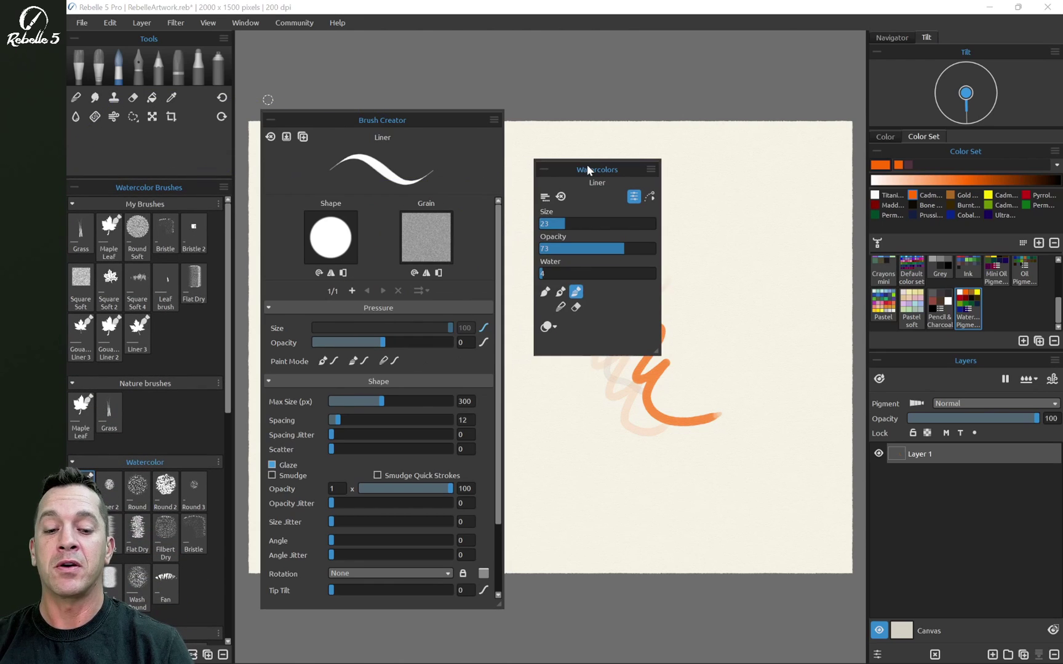
{"action": "left_click", "coordinate": [879, 656]}
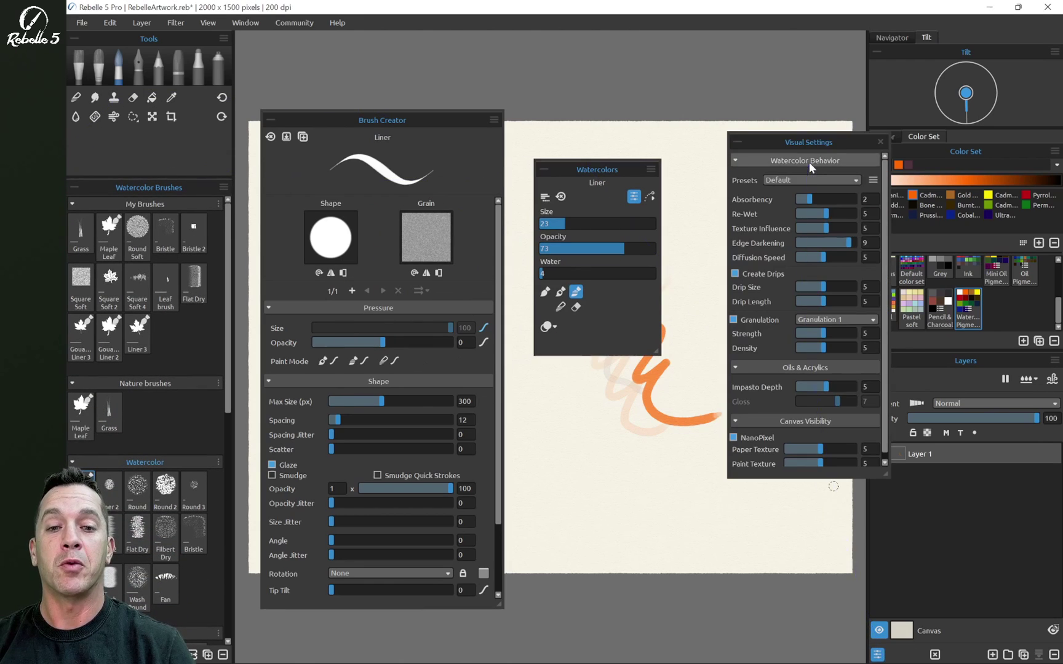
{"action": "left_click_drag", "start_coordinate": [837, 143], "coordinate": [794, 78]}
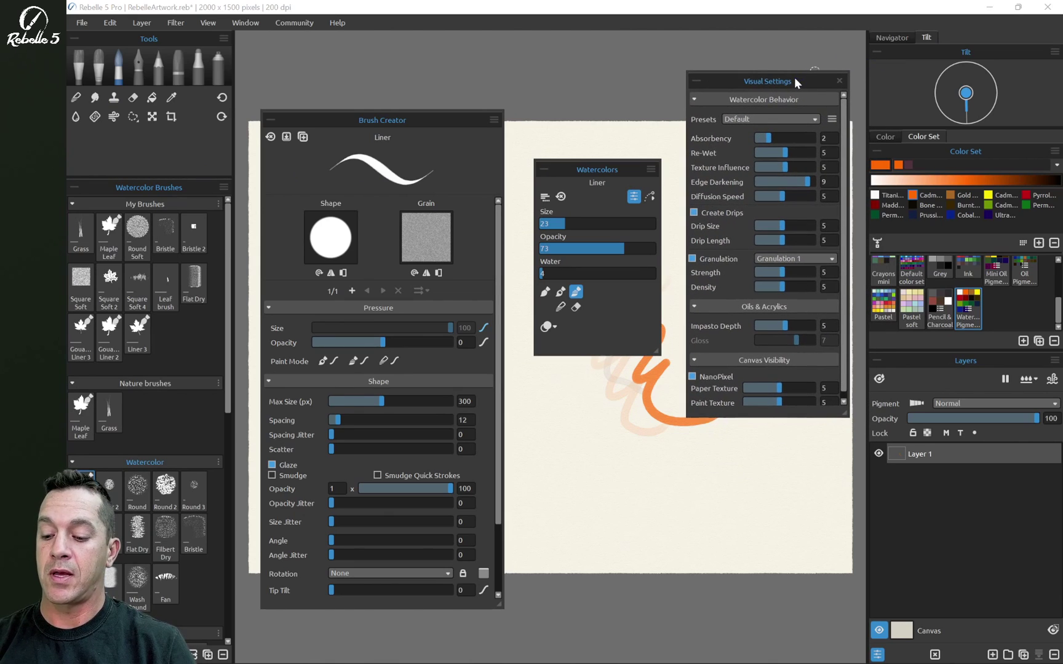
{"action": "key", "text": "Tab"}
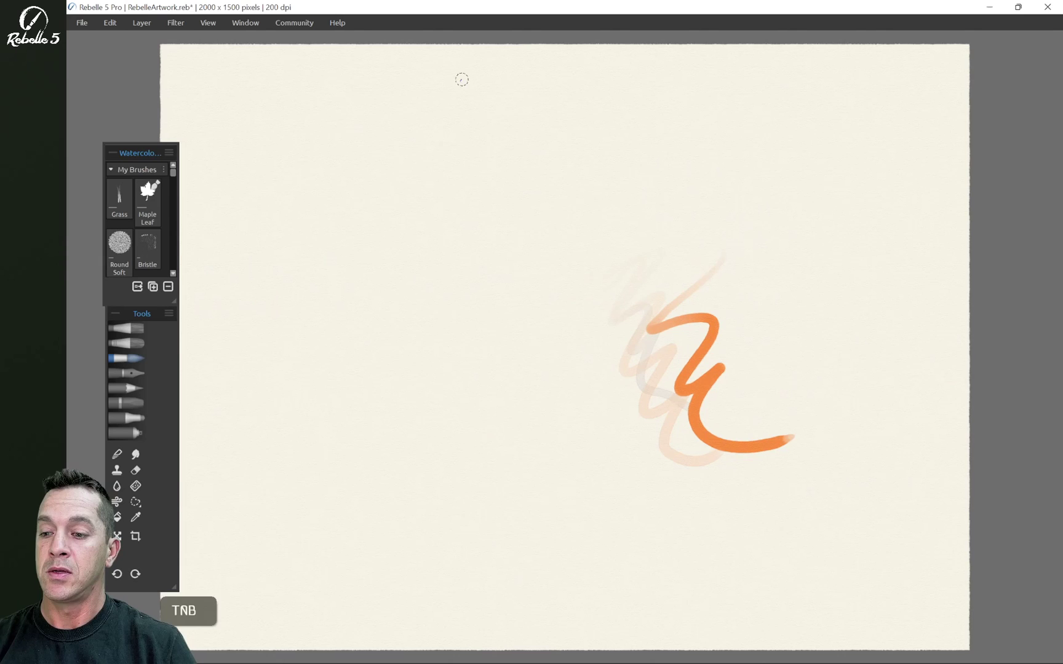
{"action": "key", "text": "F5"}
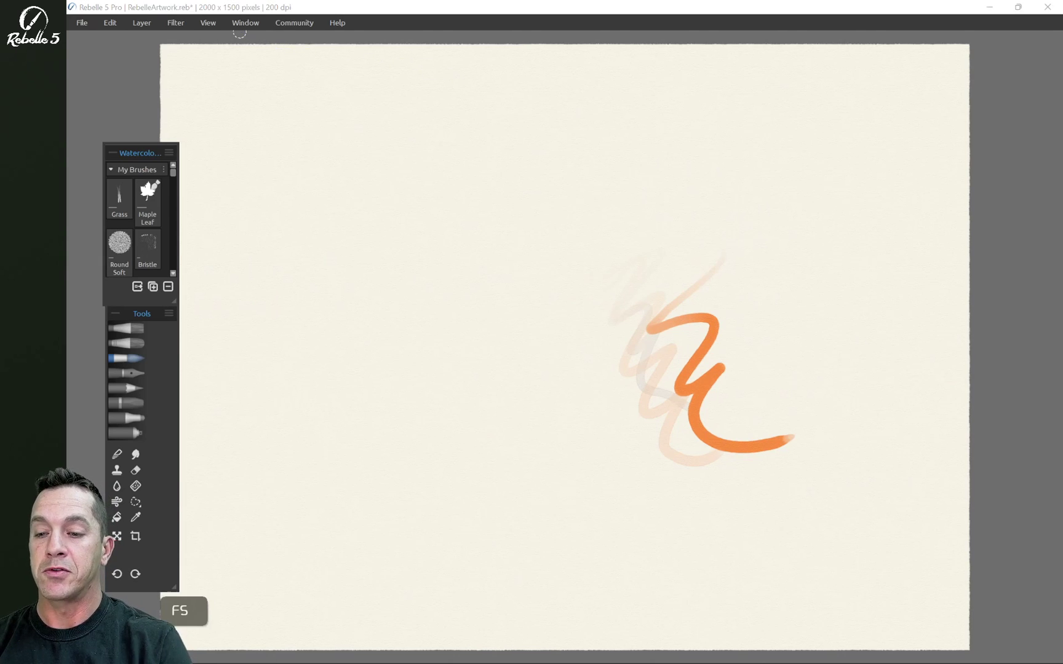
- Set the Liner brush size to 49 in paint mode and paint a test zigzag
{"action": "key", "text": "Tab"}
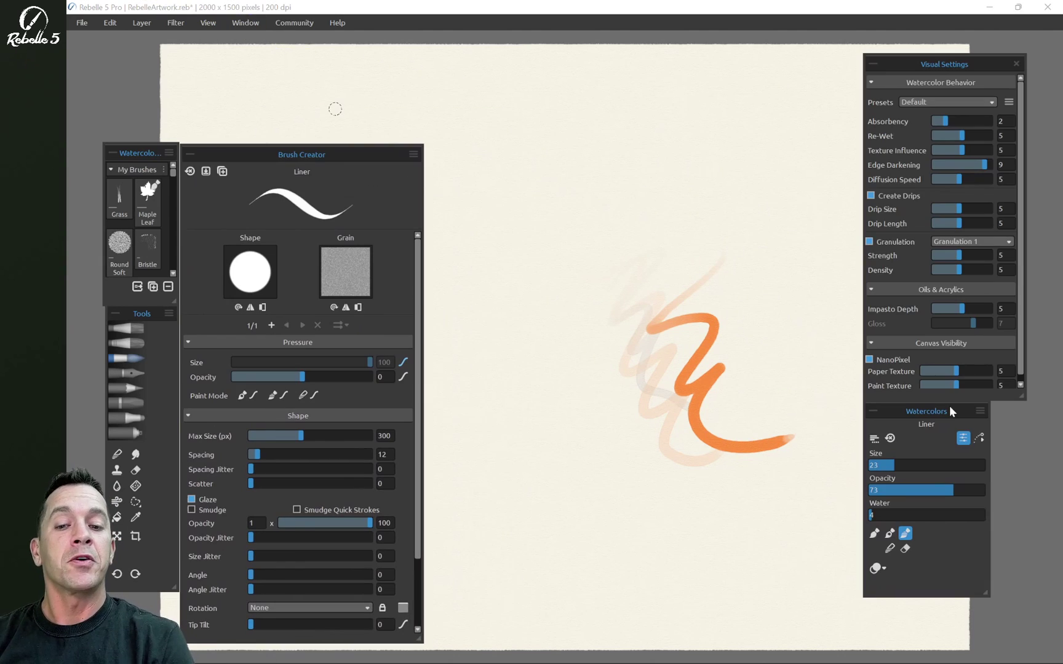
{"action": "left_click", "coordinate": [927, 465]}
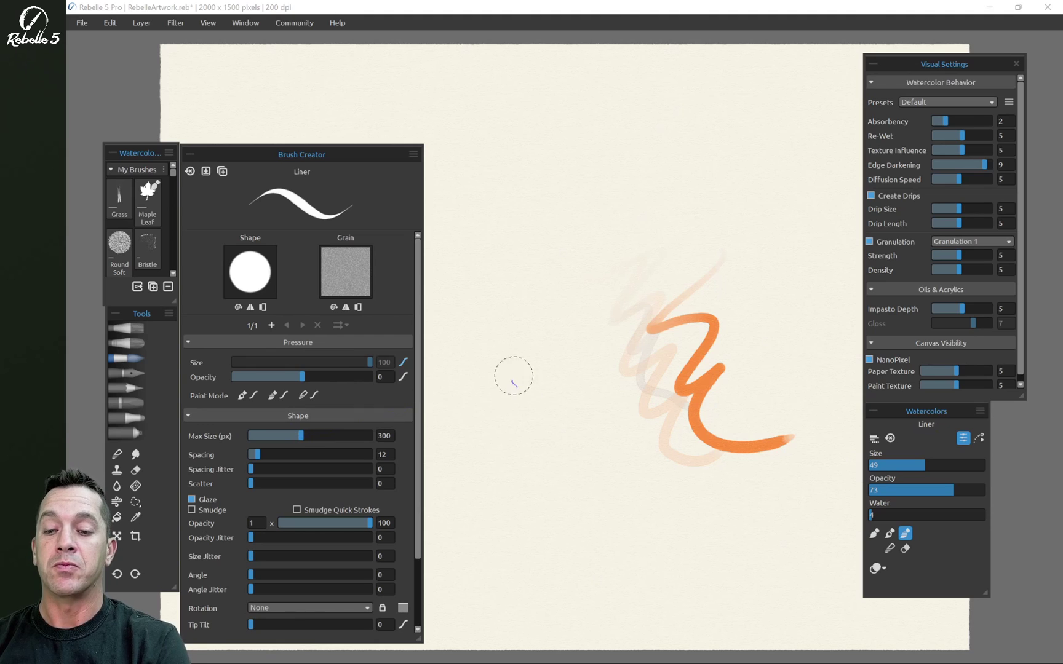
{"action": "key", "text": "1"}
{"action": "mouse_move", "coordinate": [492, 391]}
{"action": "left_mouse_down"}
{"action": "mouse_move", "coordinate": [546, 351]}
{"action": "mouse_move", "coordinate": [553, 415]}
{"action": "mouse_move", "coordinate": [584, 470]}
{"action": "left_mouse_up"}
- Test the brush at Max Size 700, then lower it through 350 to 310 px
{"action": "key", "text": "bracketright"}
{"action": "key", "text": "bracketright"}
{"action": "key", "text": "bracketright"}
{"action": "key", "text": "bracketright"}
{"action": "mouse_move", "coordinate": [553, 308]}
{"action": "left_mouse_down"}
{"action": "mouse_move", "coordinate": [605, 296]}
{"action": "mouse_move", "coordinate": [640, 468]}
{"action": "left_mouse_up"}
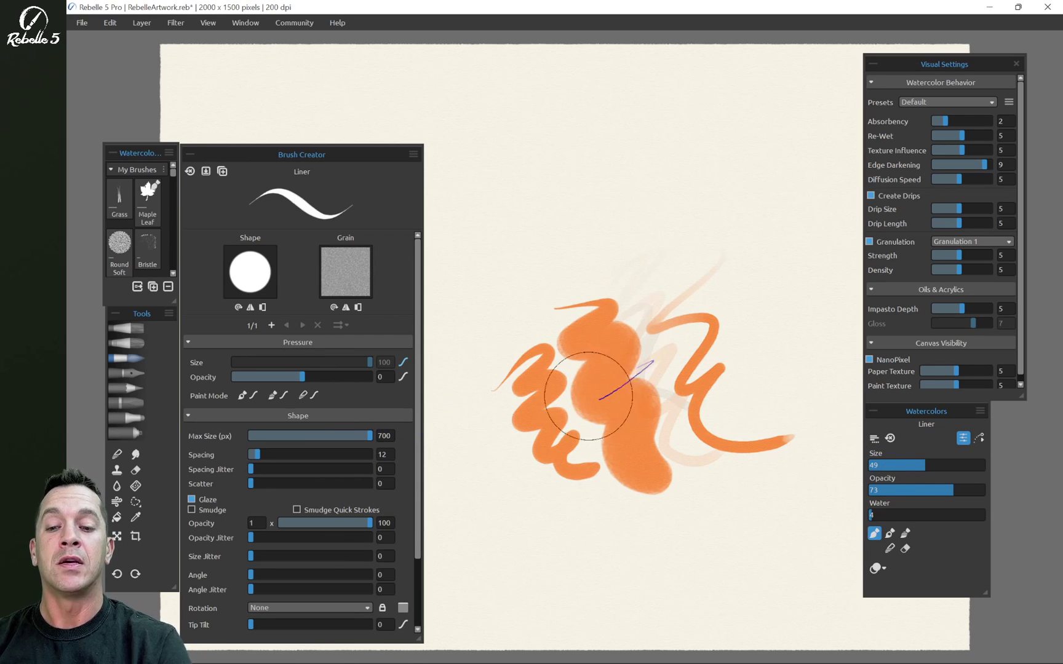
{"action": "left_click_drag", "start_coordinate": [369, 435], "coordinate": [300, 437]}
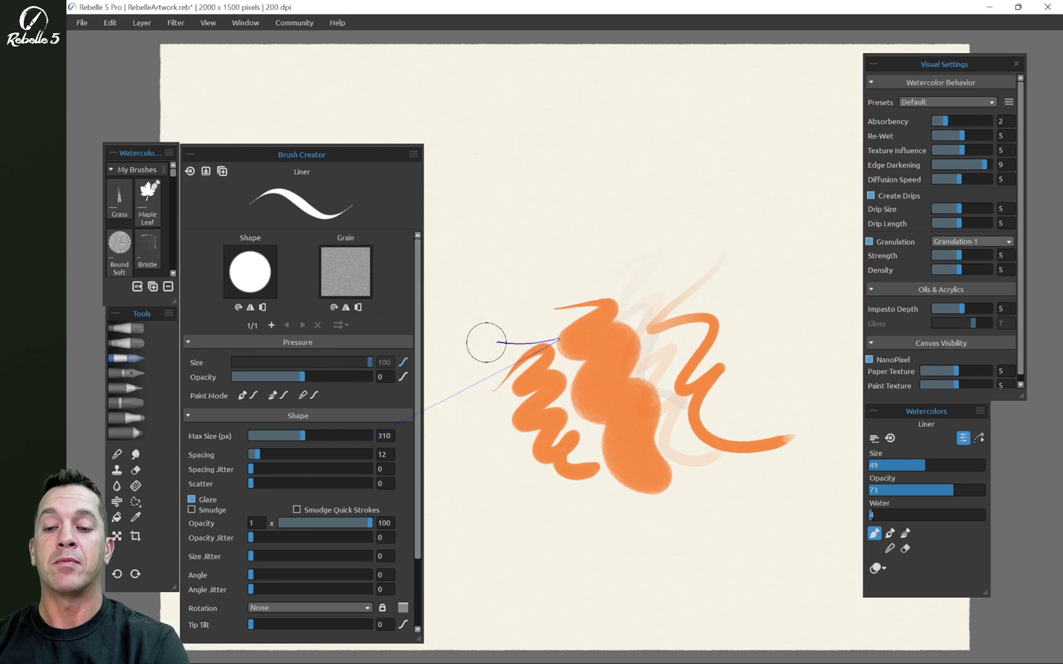
{"action": "mouse_move", "coordinate": [483, 339]}
{"action": "left_mouse_down"}
{"action": "mouse_move", "coordinate": [518, 342]}
{"action": "mouse_move", "coordinate": [519, 389]}
{"action": "left_mouse_up"}
- Undo the test strokes, fine-tune Liner opacity to 43, and paint an orange zigzag
{"action": "key", "text": "ctrl+z"}
{"action": "key", "text": "ctrl+z"}
{"action": "key", "text": "ctrl+z"}
{"action": "key", "text": "ctrl+z"}
{"action": "key", "text": "ctrl+z"}
{"action": "key", "text": "ctrl+z"}
{"action": "key", "text": "ctrl+z"}
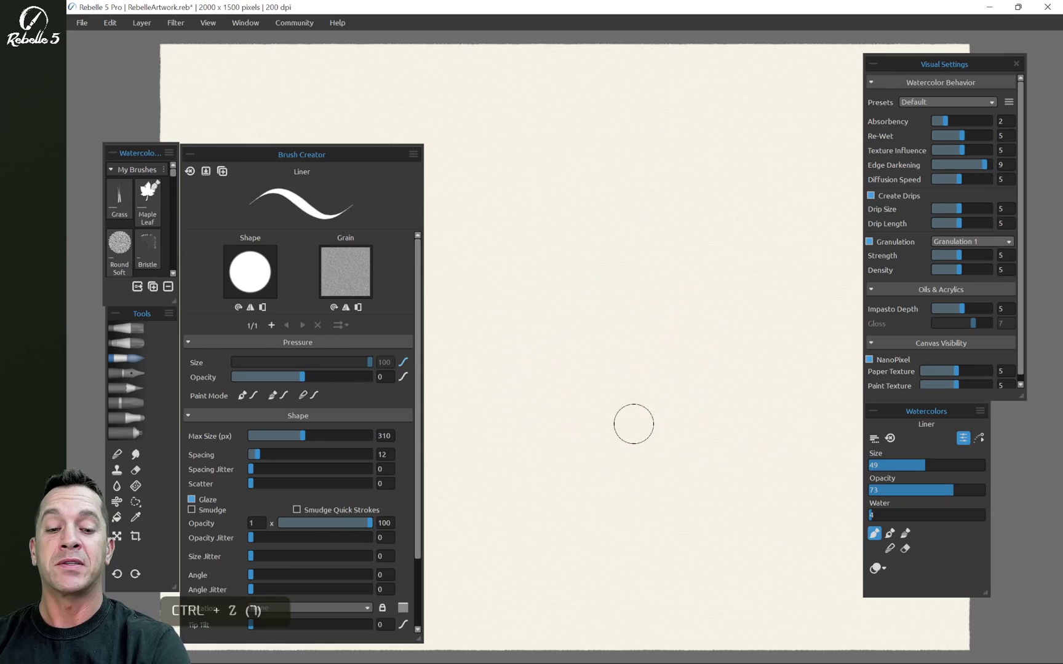
{"action": "left_click_drag", "start_coordinate": [944, 491], "coordinate": [881, 494]}
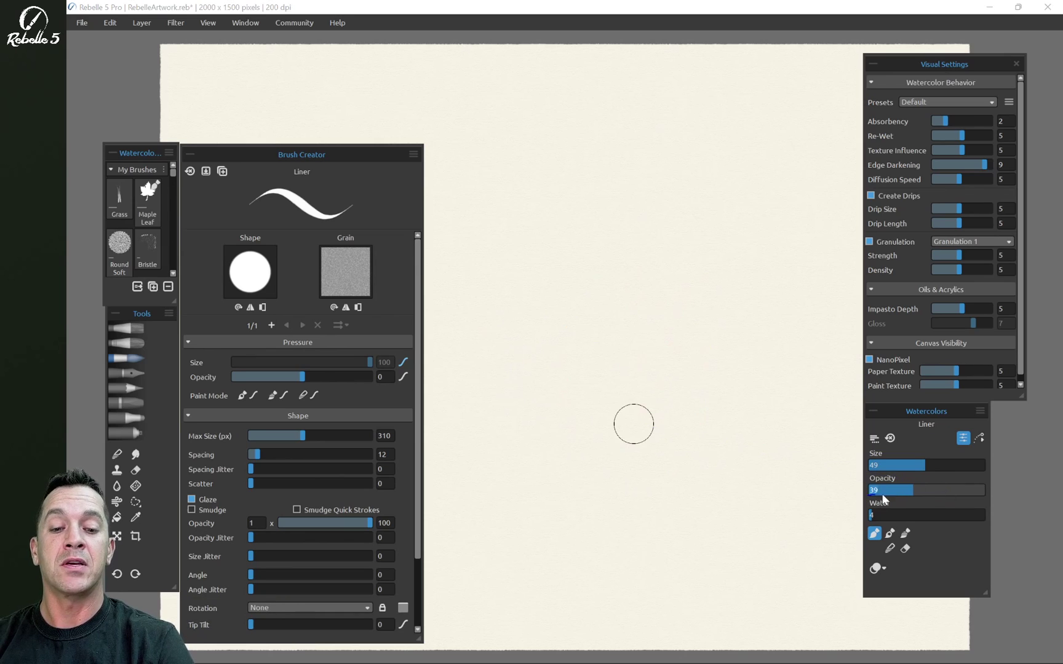
{"action": "left_click_drag", "start_coordinate": [951, 490], "coordinate": [966, 490]}
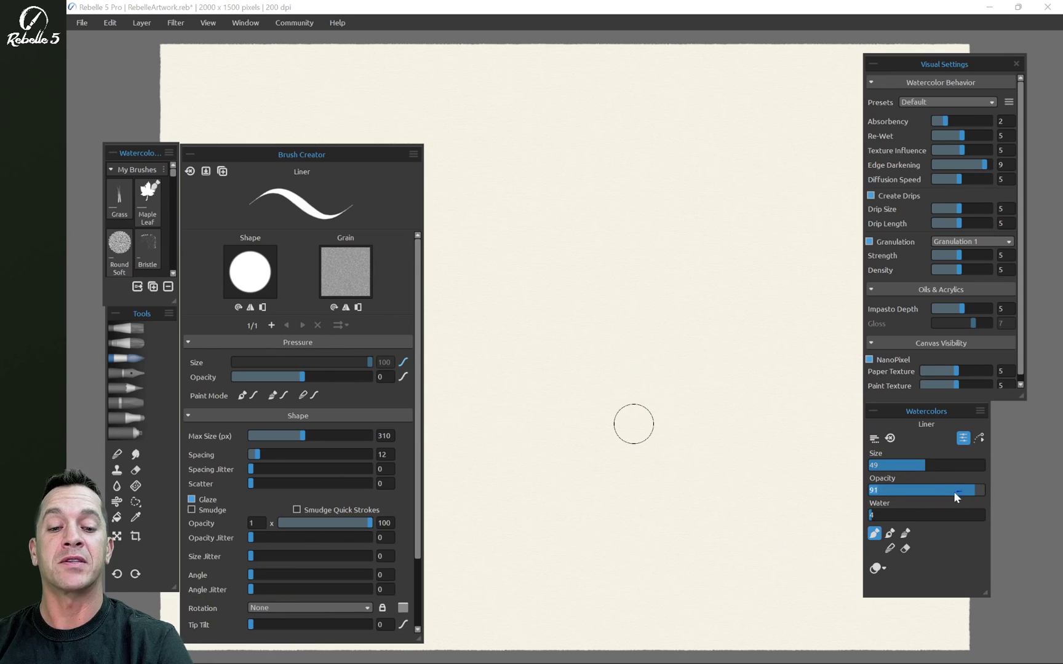
{"action": "left_click_drag", "start_coordinate": [935, 494], "coordinate": [987, 492]}
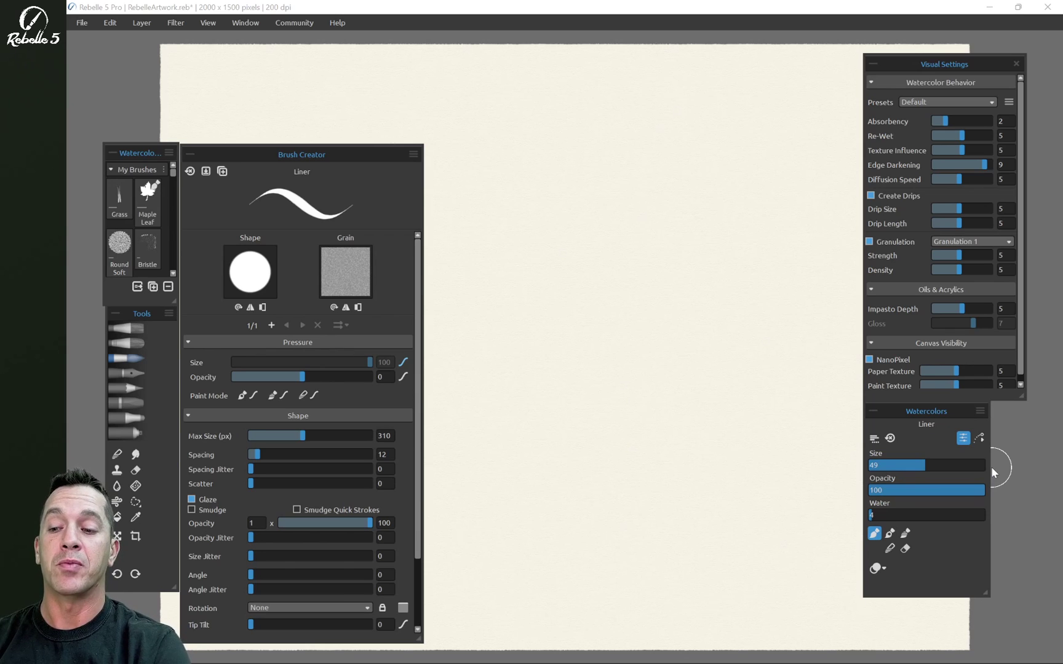
{"action": "mouse_move", "coordinate": [486, 346]}
{"action": "left_mouse_down"}
{"action": "mouse_move", "coordinate": [532, 316]}
{"action": "mouse_move", "coordinate": [560, 408]}
{"action": "mouse_move", "coordinate": [603, 452]}
{"action": "left_mouse_up"}
- Make opacity follow pen pressure, paint lighter orange strokes, then undo the last four strokes
{"action": "left_click_drag", "start_coordinate": [302, 377], "coordinate": [370, 377]}
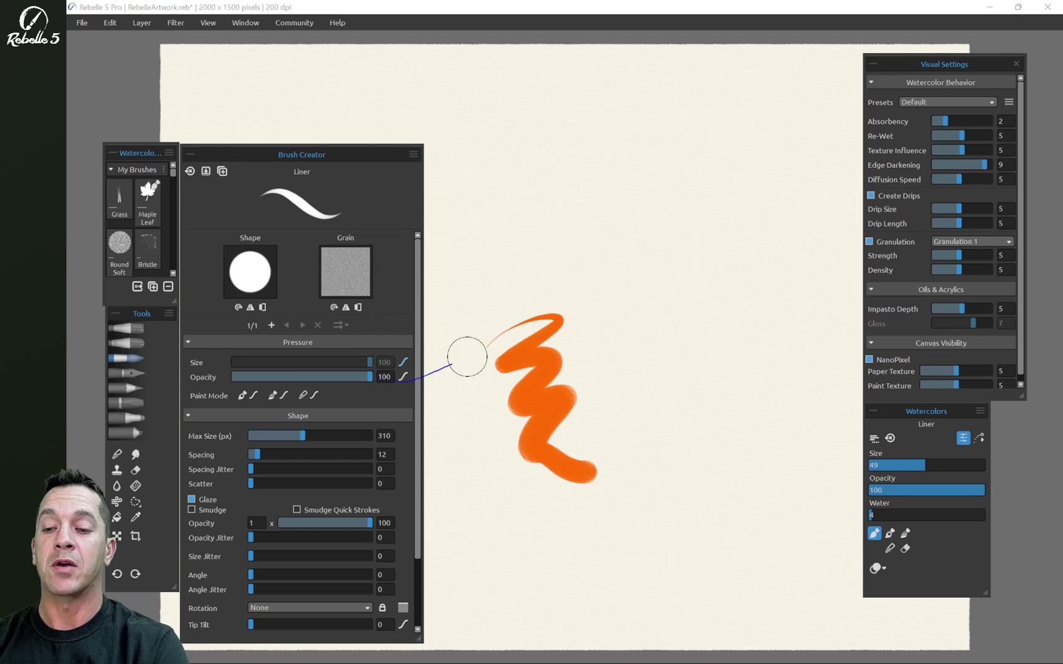
{"action": "mouse_move", "coordinate": [587, 306]}
{"action": "left_mouse_down"}
{"action": "mouse_move", "coordinate": [643, 322]}
{"action": "mouse_move", "coordinate": [665, 357]}
{"action": "mouse_move", "coordinate": [652, 408]}
{"action": "mouse_move", "coordinate": [657, 437]}
{"action": "mouse_move", "coordinate": [697, 441]}
{"action": "mouse_move", "coordinate": [670, 513]}
{"action": "mouse_move", "coordinate": [713, 370]}
{"action": "mouse_move", "coordinate": [747, 489]}
{"action": "mouse_move", "coordinate": [740, 566]}
{"action": "left_mouse_up"}
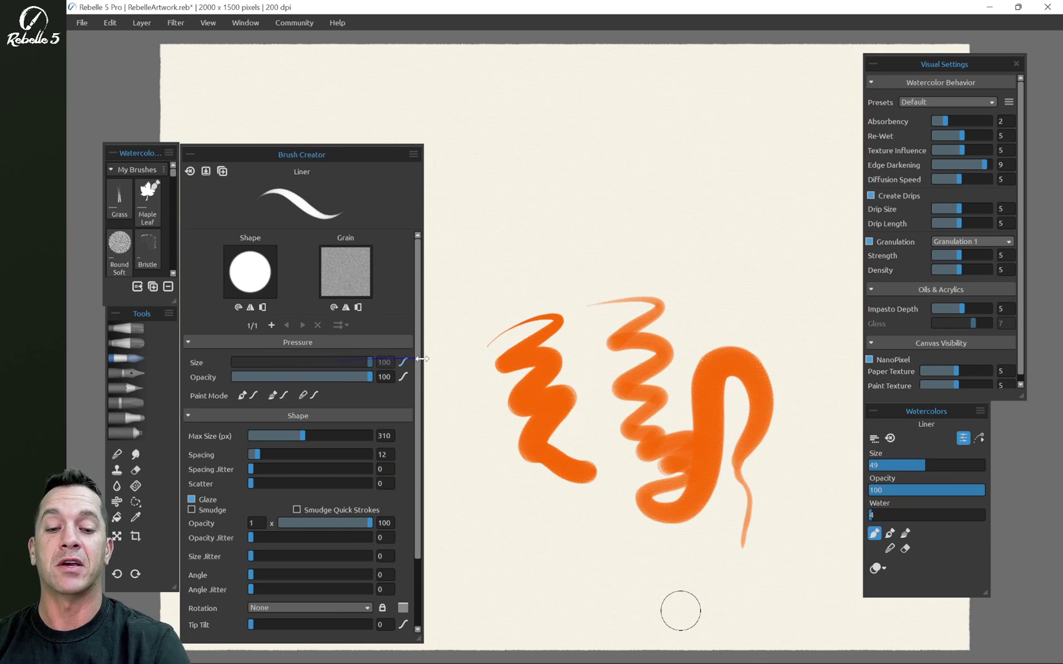
{"action": "left_click_drag", "start_coordinate": [956, 491], "coordinate": [824, 492]}
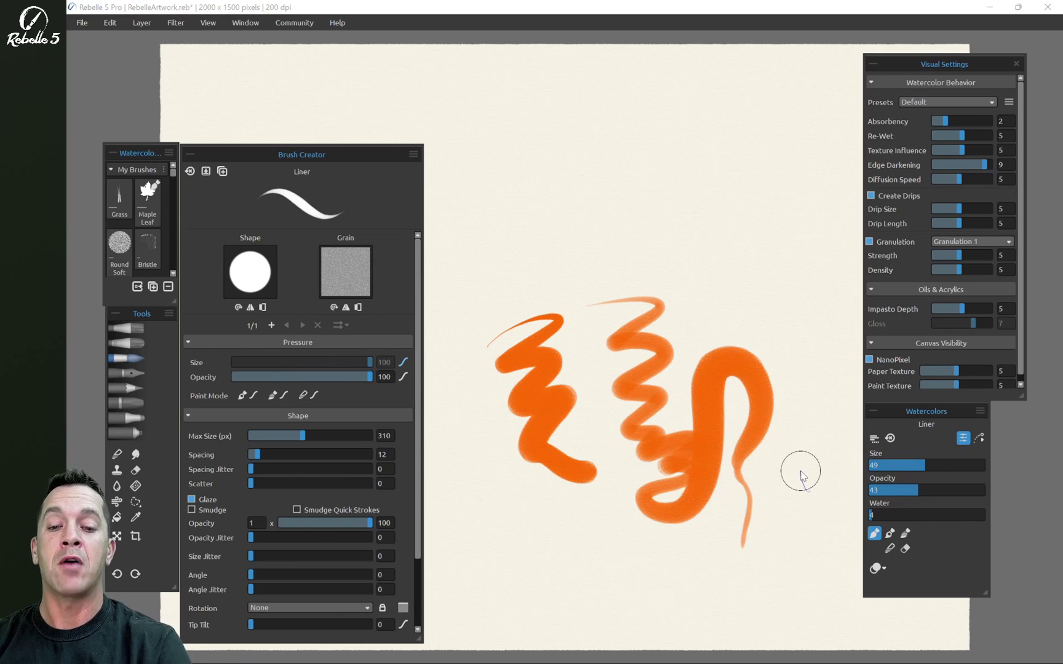
{"action": "mouse_move", "coordinate": [726, 301]}
{"action": "left_mouse_down"}
{"action": "mouse_move", "coordinate": [790, 289]}
{"action": "mouse_move", "coordinate": [712, 418]}
{"action": "mouse_move", "coordinate": [638, 475]}
{"action": "left_mouse_up"}
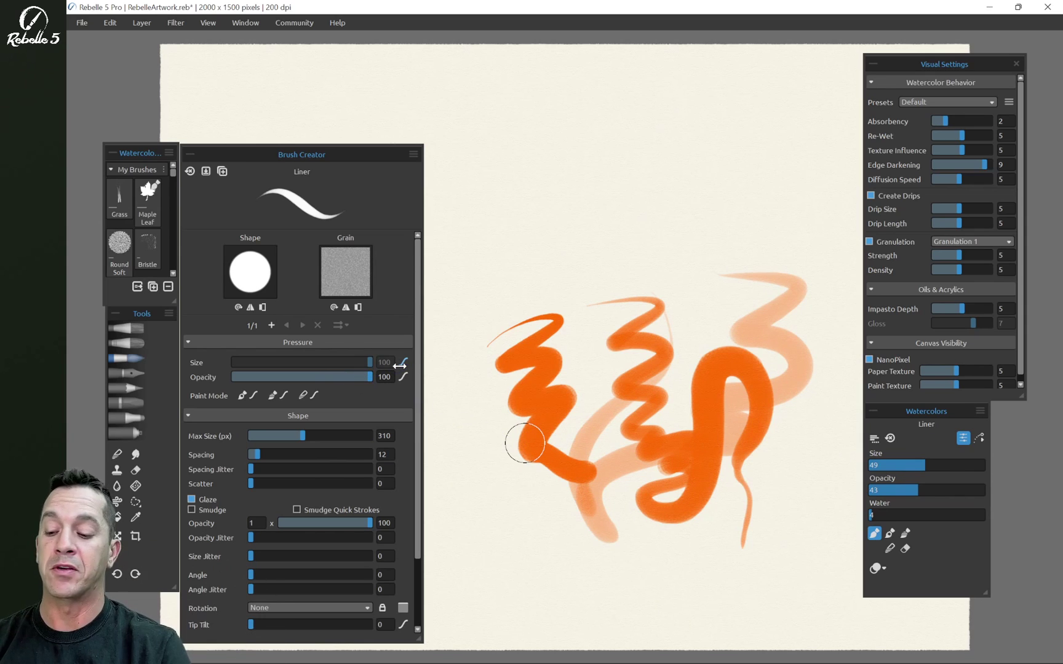
{"action": "key", "text": "ctrl+z"}
{"action": "key", "text": "ctrl+z"}
{"action": "key", "text": "ctrl+z"}
{"action": "key", "text": "ctrl+z"}
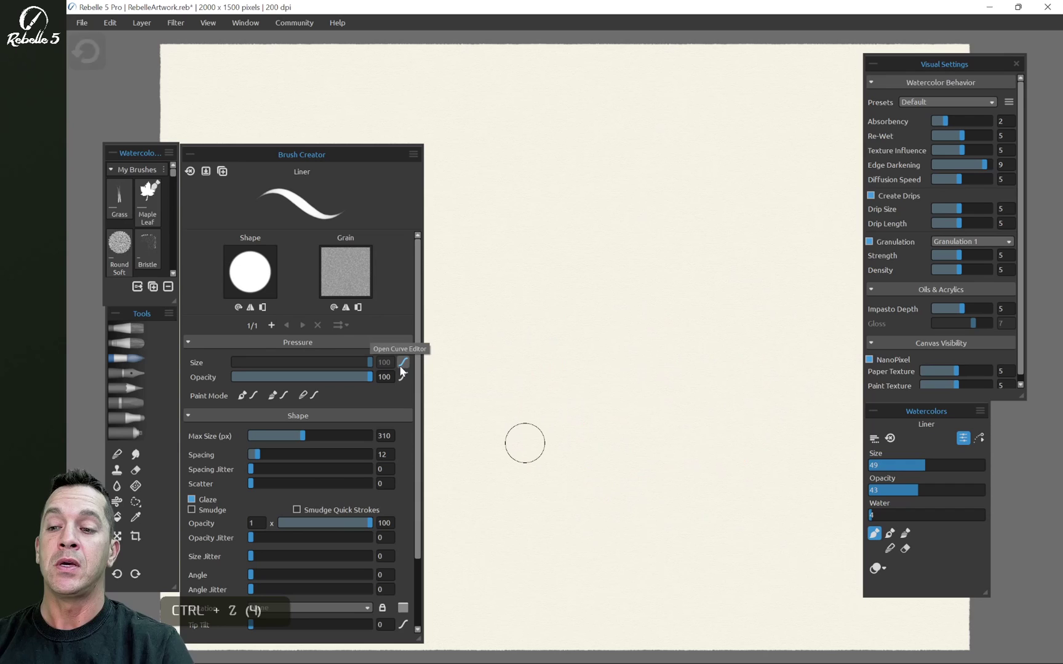
- Switch to the oil Round Soft brush and paint orange zigzags at Loading 53, then 100
{"action": "left_click", "coordinate": [127, 328]}
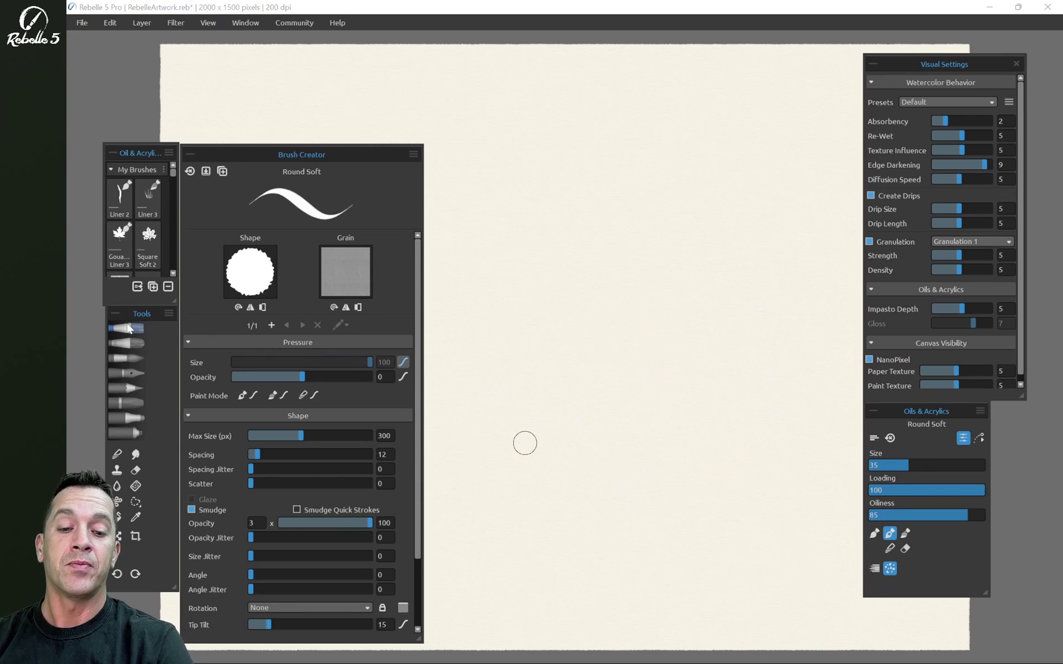
{"action": "left_click_drag", "start_coordinate": [937, 491], "coordinate": [858, 497]}
{"action": "mouse_move", "coordinate": [504, 424]}
{"action": "left_mouse_down"}
{"action": "mouse_move", "coordinate": [595, 374]}
{"action": "mouse_move", "coordinate": [585, 436]}
{"action": "mouse_move", "coordinate": [598, 474]}
{"action": "mouse_move", "coordinate": [665, 489]}
{"action": "left_mouse_up"}
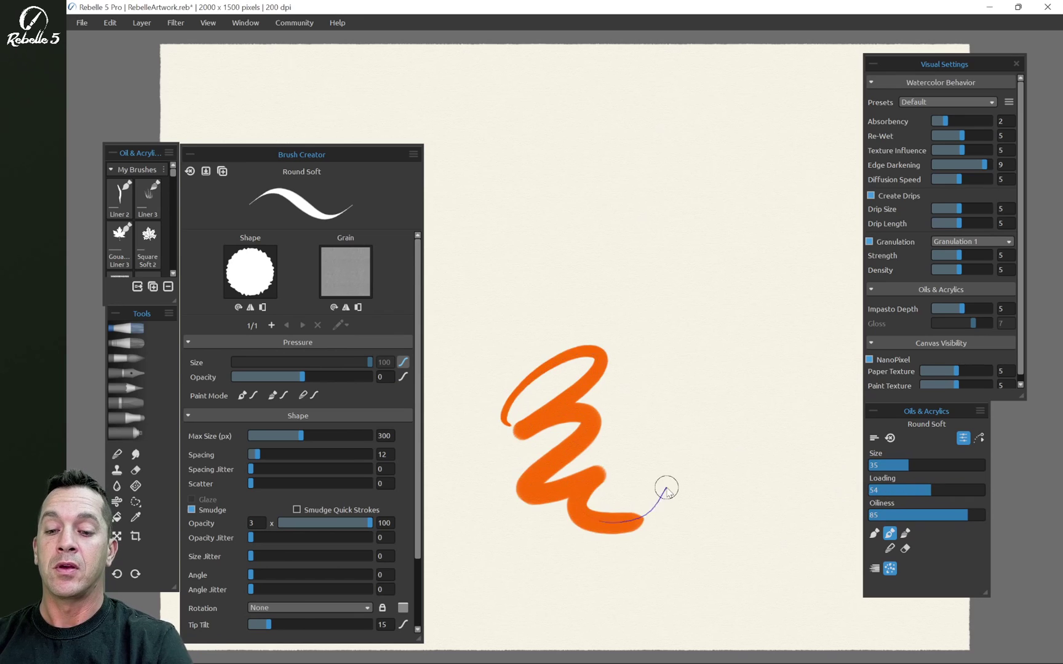
{"action": "left_click_drag", "start_coordinate": [612, 329], "coordinate": [713, 154]}
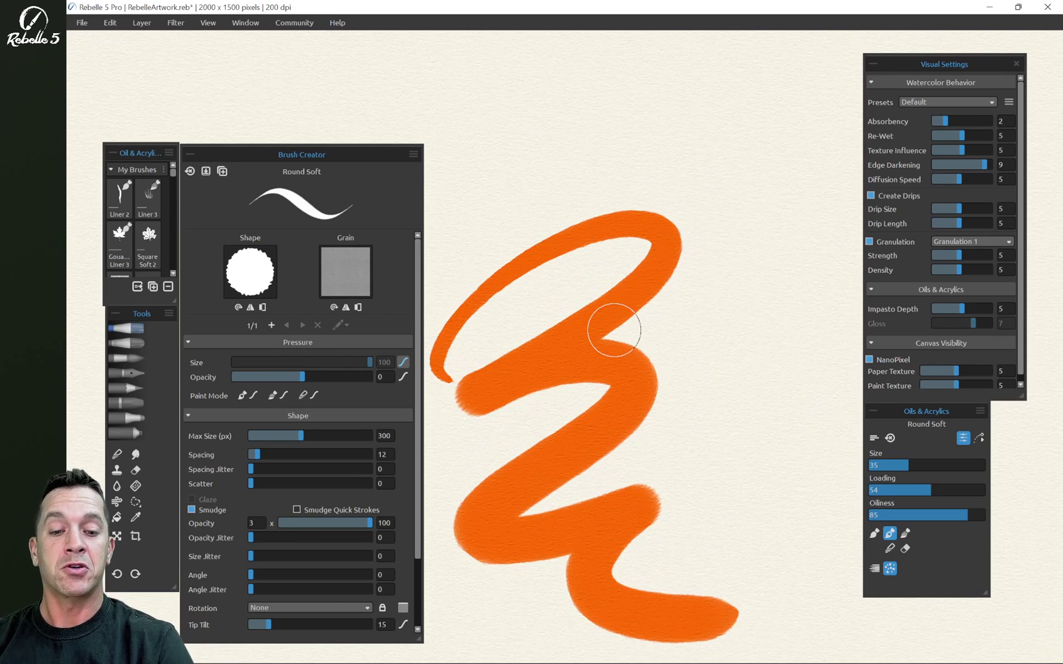
{"action": "left_click_drag", "start_coordinate": [930, 490], "coordinate": [1034, 485]}
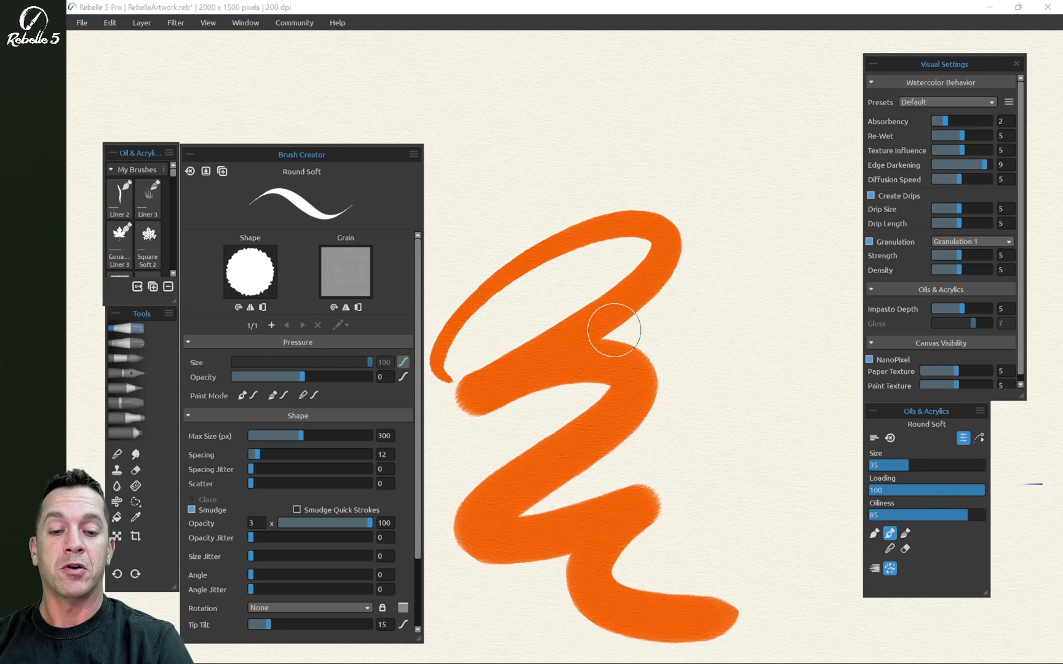
{"action": "mouse_move", "coordinate": [682, 239]}
{"action": "left_mouse_down"}
{"action": "mouse_move", "coordinate": [684, 357]}
{"action": "mouse_move", "coordinate": [708, 416]}
{"action": "mouse_move", "coordinate": [734, 552]}
{"action": "mouse_move", "coordinate": [793, 548]}
{"action": "left_mouse_up"}
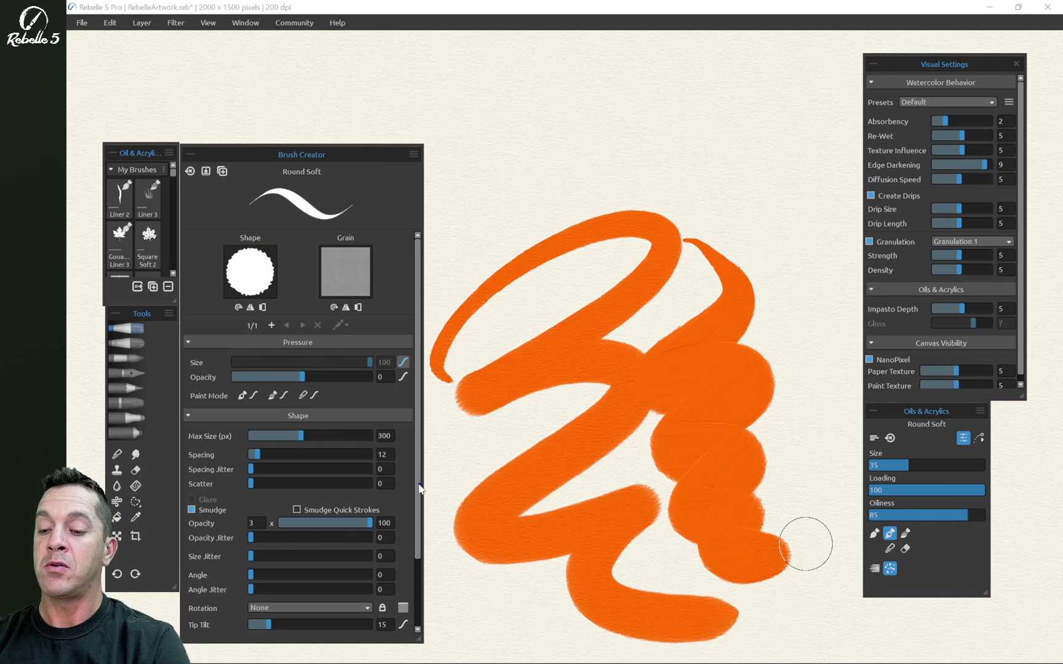
- Raise the oil brush's Max Loading to 200 and paint a wavy orange stroke
{"action": "scroll", "coordinate": [414, 492], "scroll_direction": "down", "scroll_amount": 3}
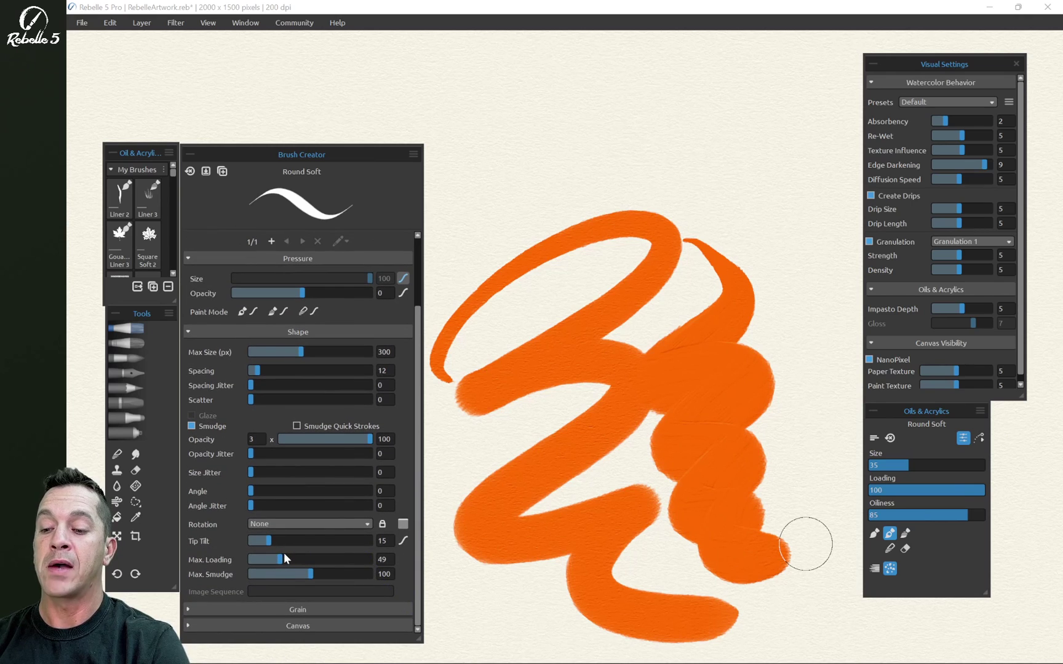
{"action": "mouse_move", "coordinate": [283, 554]}
{"action": "left_mouse_down"}
{"action": "mouse_move", "coordinate": [363, 561]}
{"action": "mouse_move", "coordinate": [458, 481]}
{"action": "left_mouse_up"}
{"action": "mouse_move", "coordinate": [762, 220]}
{"action": "left_mouse_down"}
{"action": "mouse_move", "coordinate": [802, 360]}
{"action": "mouse_move", "coordinate": [790, 505]}
{"action": "mouse_move", "coordinate": [705, 624]}
{"action": "left_mouse_up"}
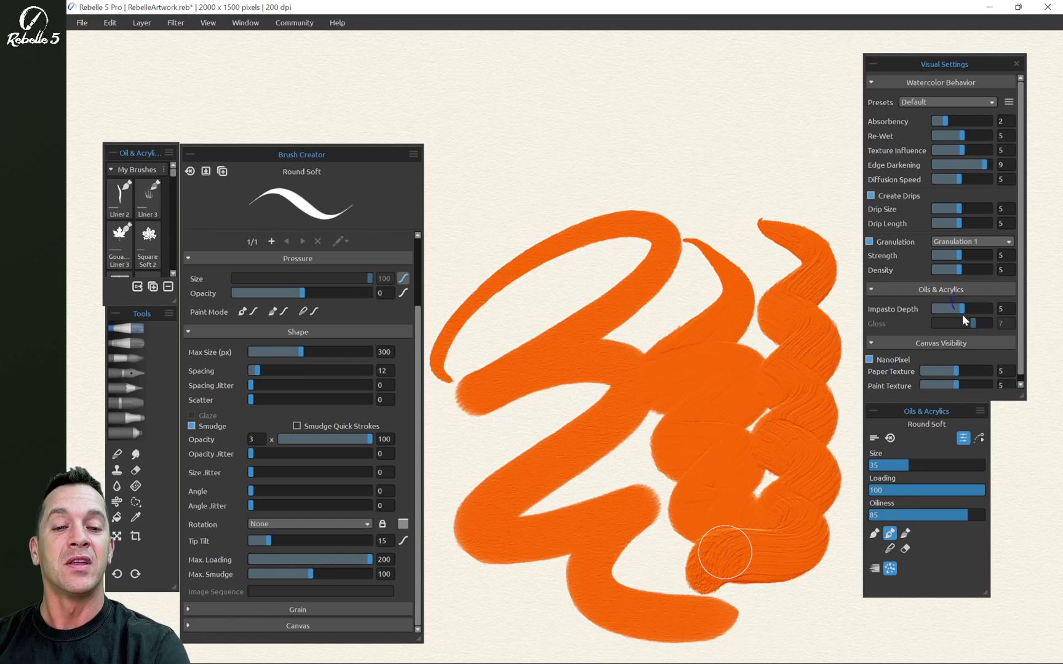
- Preview Impasto Depth at 0 and 10, then settle on 5
{"action": "mouse_move", "coordinate": [962, 309]}
{"action": "left_mouse_down"}
{"action": "mouse_move", "coordinate": [1001, 311]}
{"action": "mouse_move", "coordinate": [936, 314]}
{"action": "left_mouse_up"}
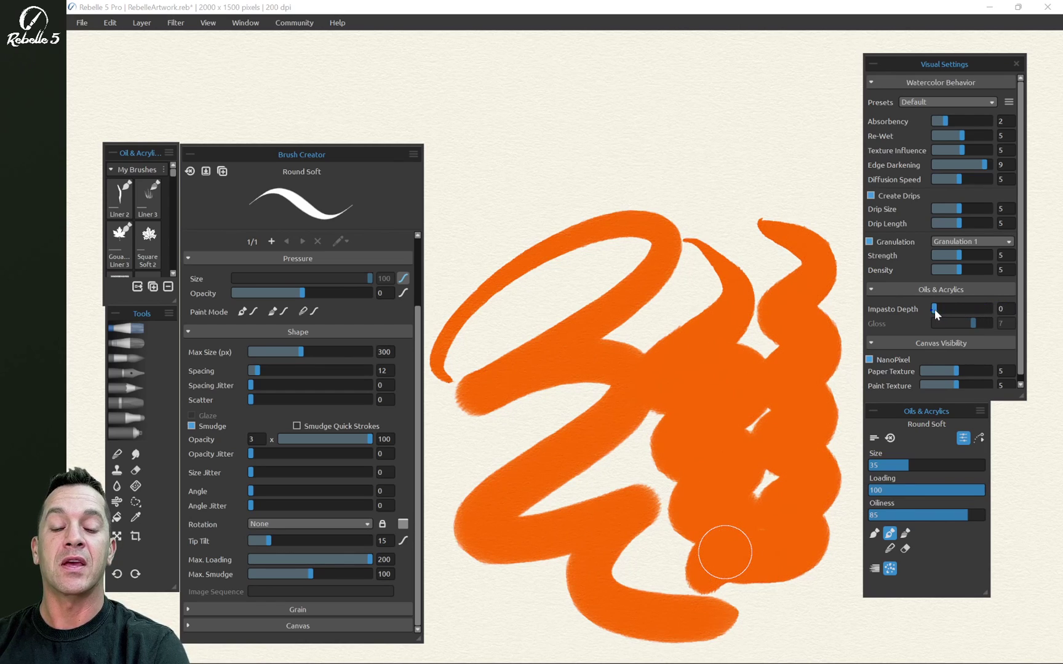
{"action": "left_click_drag", "start_coordinate": [935, 314], "coordinate": [990, 310]}
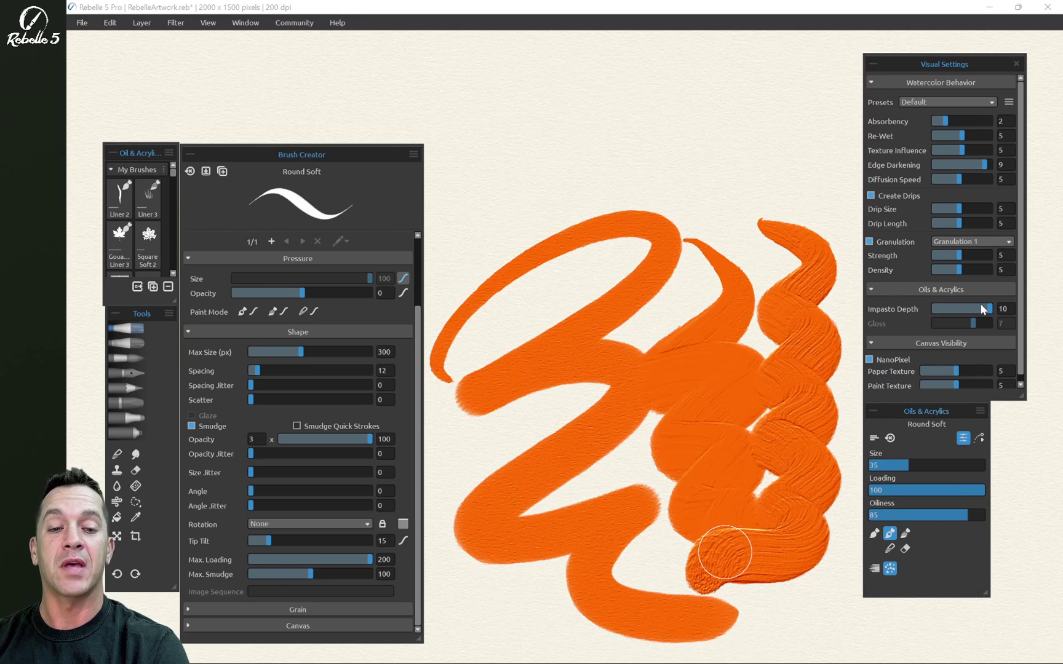
{"action": "mouse_move", "coordinate": [985, 309]}
{"action": "left_mouse_down"}
{"action": "mouse_move", "coordinate": [962, 312]}
{"action": "mouse_move", "coordinate": [991, 312]}
{"action": "mouse_move", "coordinate": [964, 315]}
{"action": "mouse_move", "coordinate": [972, 314]}
{"action": "left_mouse_up"}
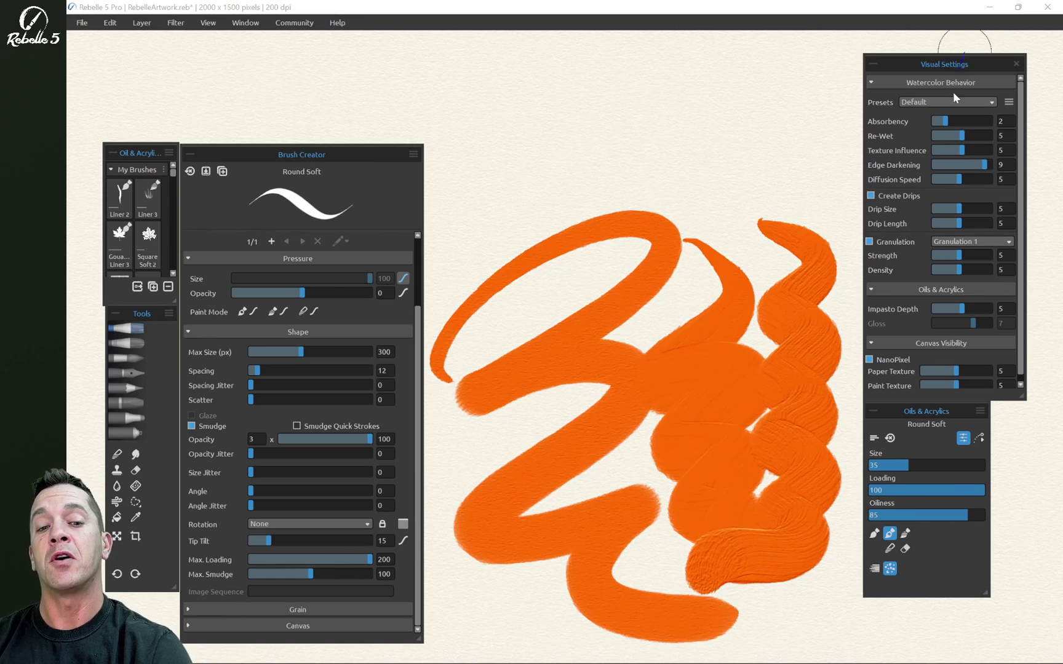
- Toggle NanoPixel rendering off and back on, then return to the watercolour Liner brush
{"action": "scroll", "coordinate": [1015, 232], "scroll_direction": "down", "scroll_amount": 1}
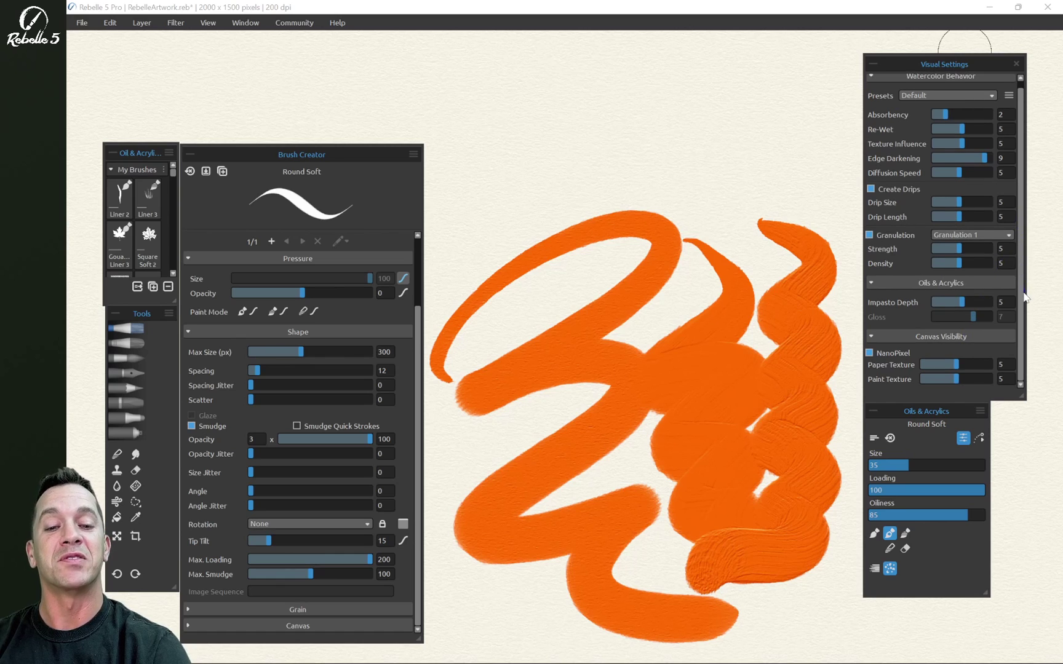
{"action": "scroll", "coordinate": [1024, 234], "scroll_direction": "up", "scroll_amount": 1}
{"action": "scroll", "coordinate": [1024, 219], "scroll_direction": "down", "scroll_amount": 1}
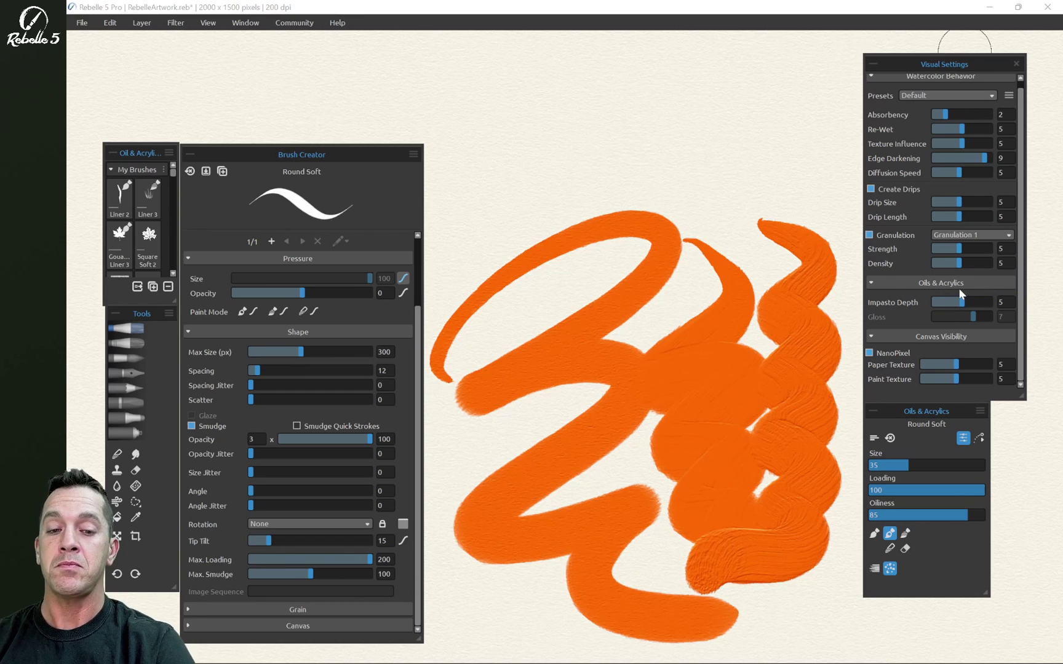
{"action": "left_click", "coordinate": [870, 352]}
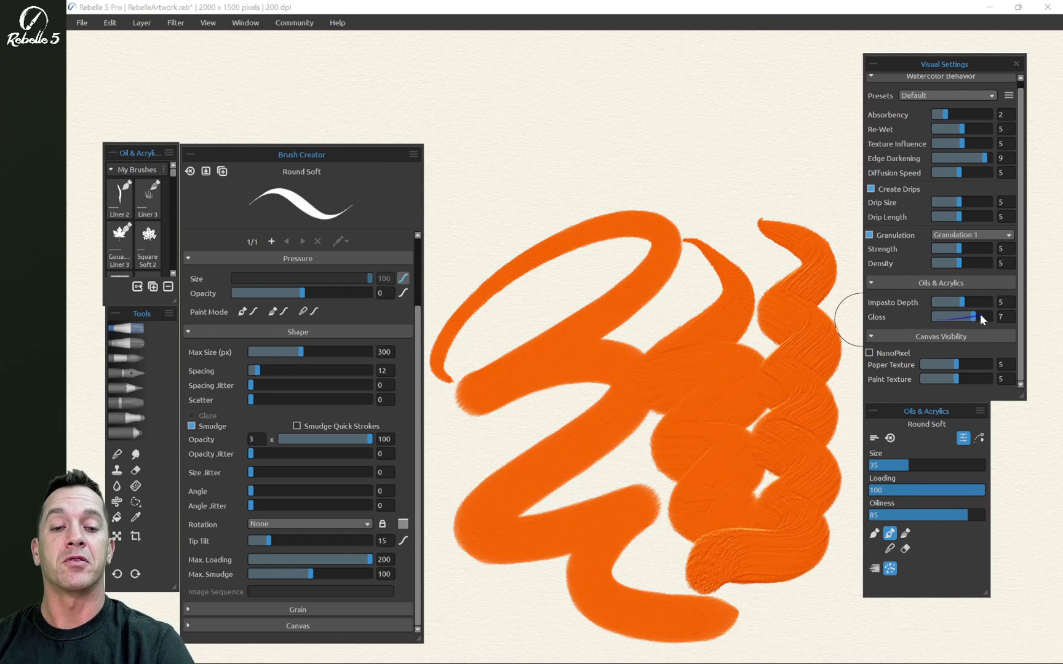
{"action": "left_click", "coordinate": [870, 352]}
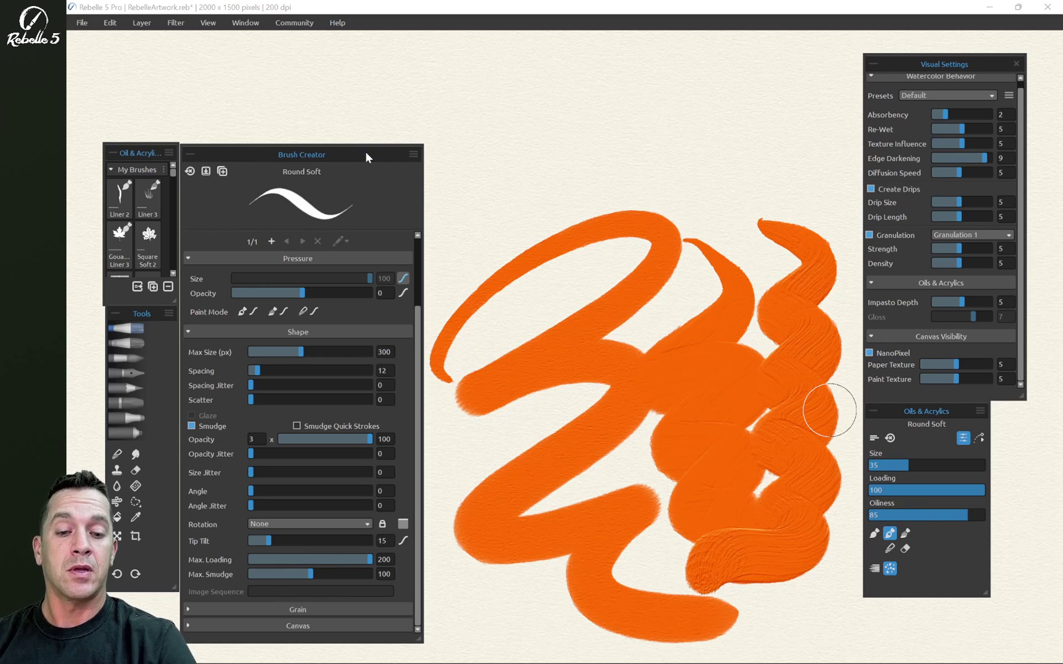
{"action": "left_click", "coordinate": [132, 360]}
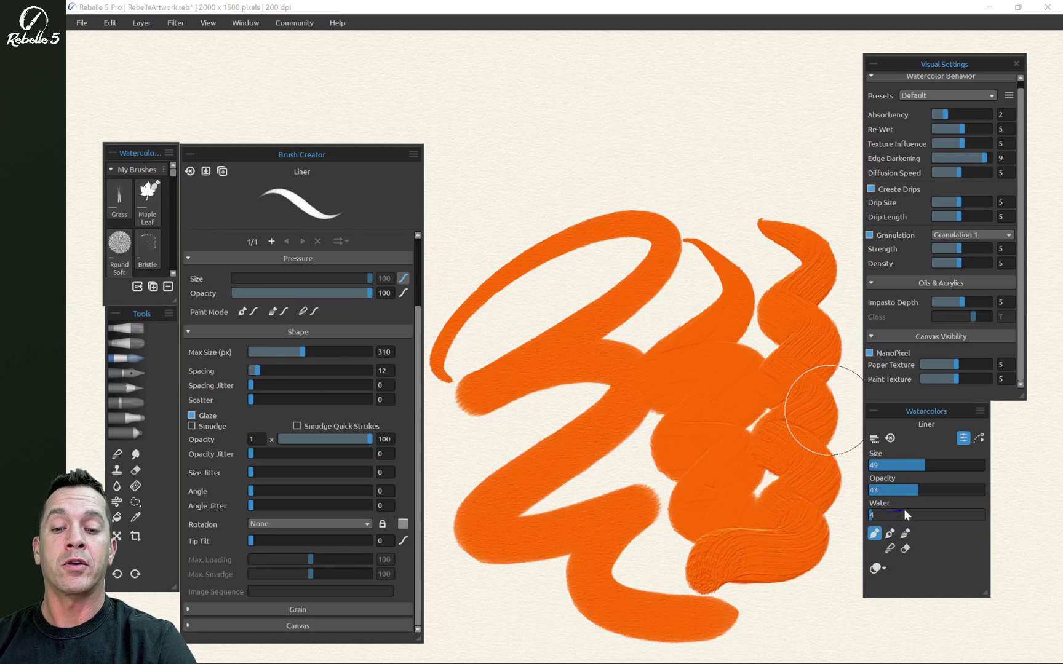
- Clear the canvas, paint a pale orange patch, then a dark stroke at opacity 100
{"action": "key", "text": "Delete"}
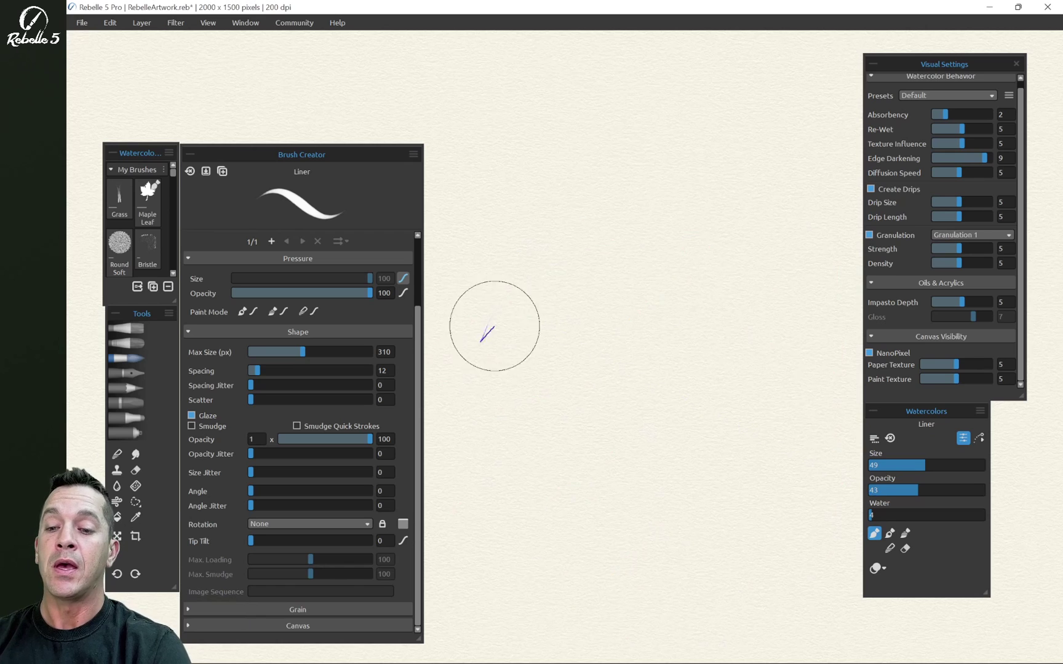
{"action": "mouse_move", "coordinate": [495, 326]}
{"action": "left_mouse_down"}
{"action": "mouse_move", "coordinate": [491, 356]}
{"action": "mouse_move", "coordinate": [518, 379]}
{"action": "mouse_move", "coordinate": [654, 438]}
{"action": "left_mouse_up"}
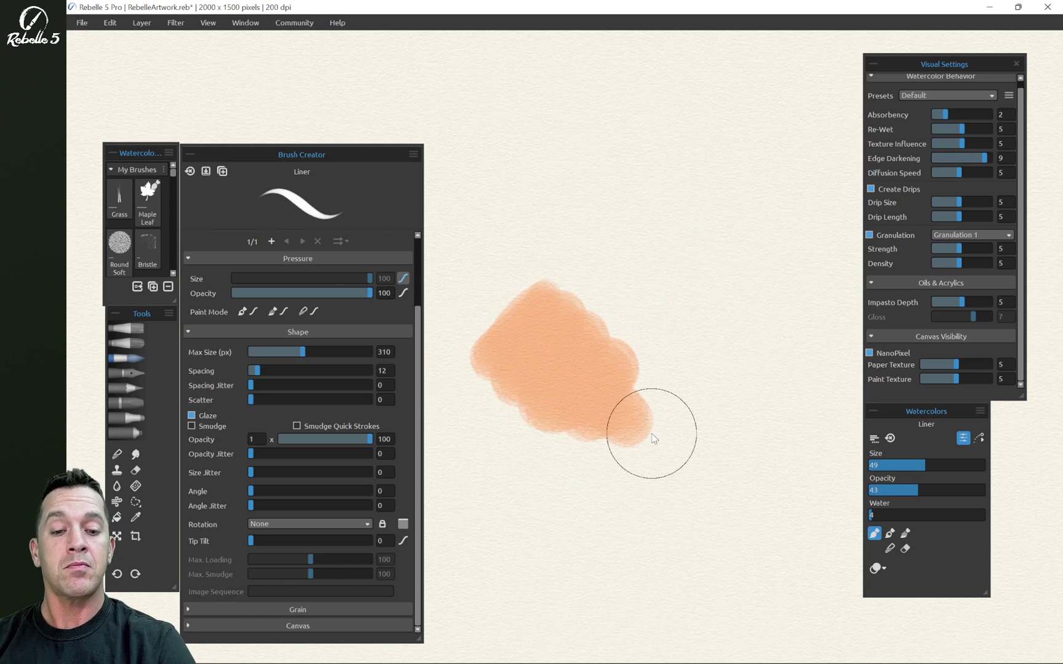
{"action": "left_click_drag", "start_coordinate": [911, 491], "coordinate": [1004, 496]}
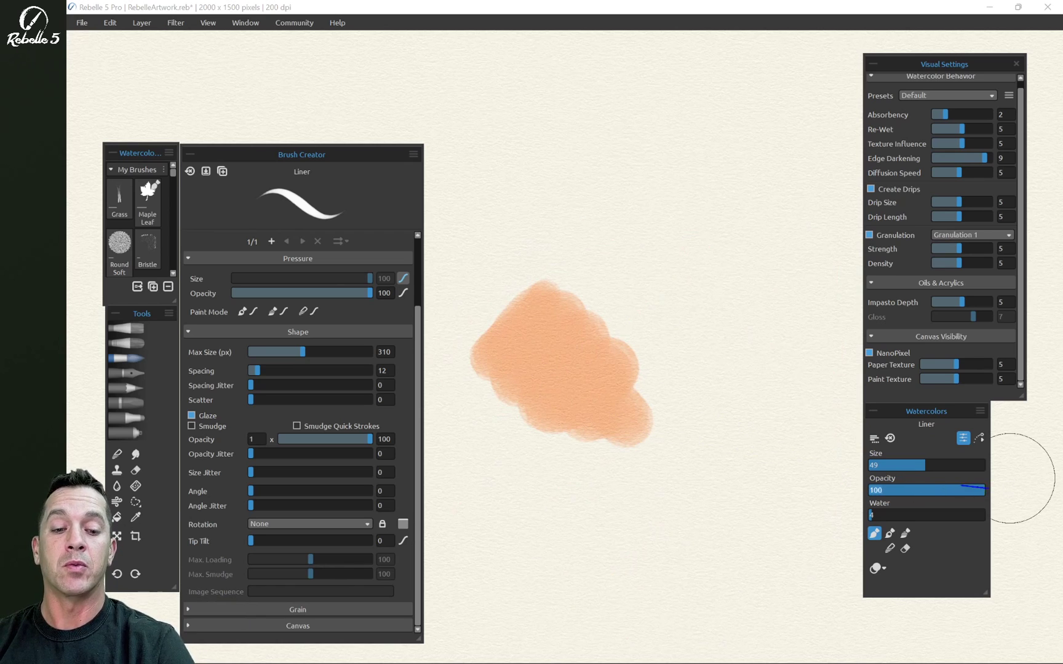
{"action": "mouse_move", "coordinate": [581, 241]}
{"action": "left_mouse_down"}
{"action": "mouse_move", "coordinate": [580, 272]}
{"action": "mouse_move", "coordinate": [626, 365]}
{"action": "mouse_move", "coordinate": [642, 356]}
{"action": "mouse_move", "coordinate": [654, 448]}
{"action": "left_mouse_up"}
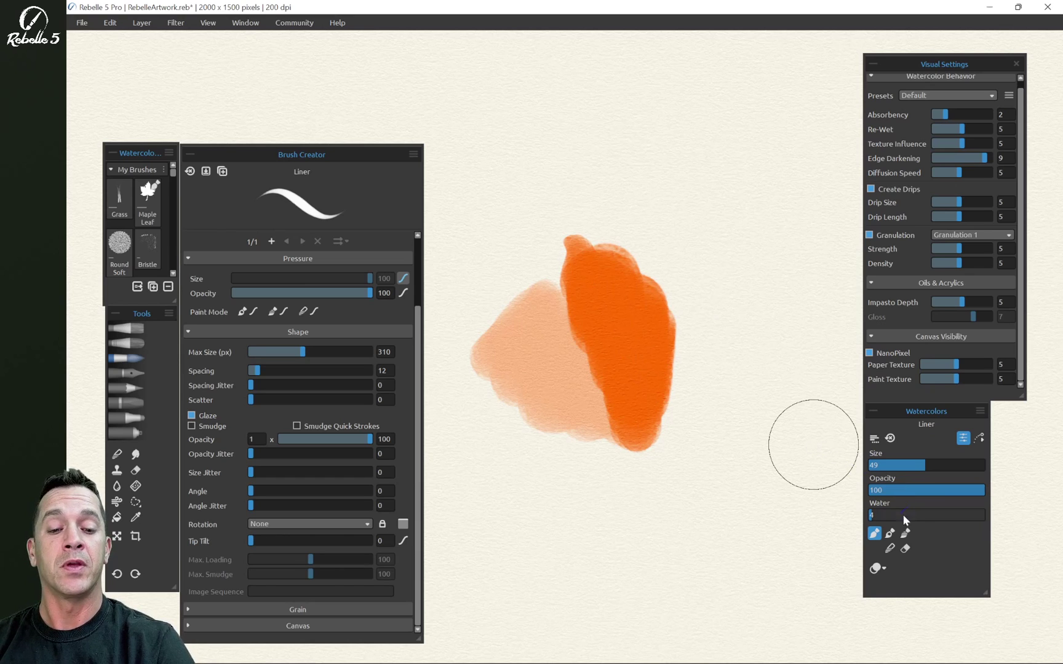
- Paint increasingly wet orange strokes, raising Water to 45, 69 and 99
{"action": "left_click_drag", "start_coordinate": [941, 515], "coordinate": [949, 496]}
{"action": "left_click_drag", "start_coordinate": [881, 514], "coordinate": [920, 515]}
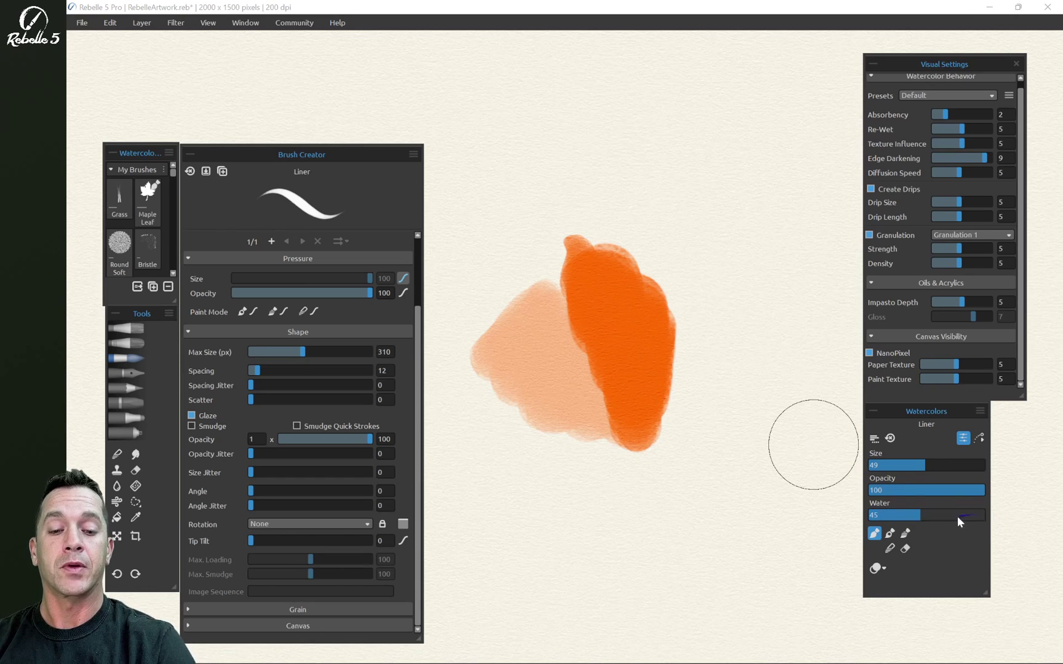
{"action": "mouse_move", "coordinate": [711, 269]}
{"action": "left_mouse_down"}
{"action": "mouse_move", "coordinate": [682, 324]}
{"action": "mouse_move", "coordinate": [665, 417]}
{"action": "mouse_move", "coordinate": [698, 422]}
{"action": "mouse_move", "coordinate": [763, 474]}
{"action": "left_mouse_up"}
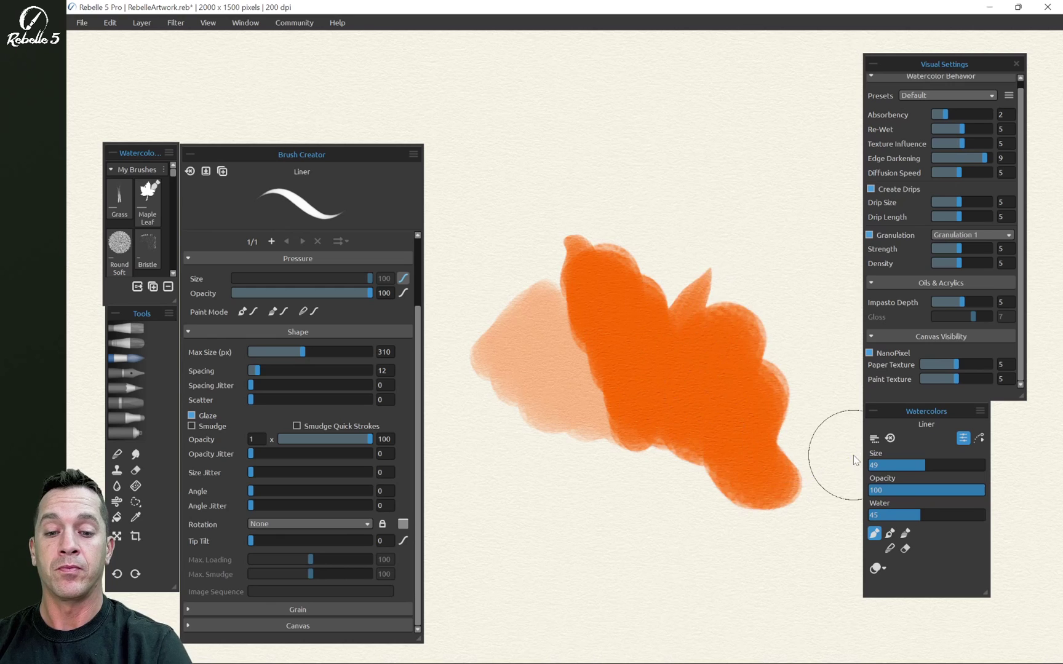
{"action": "left_click_drag", "start_coordinate": [923, 515], "coordinate": [968, 517]}
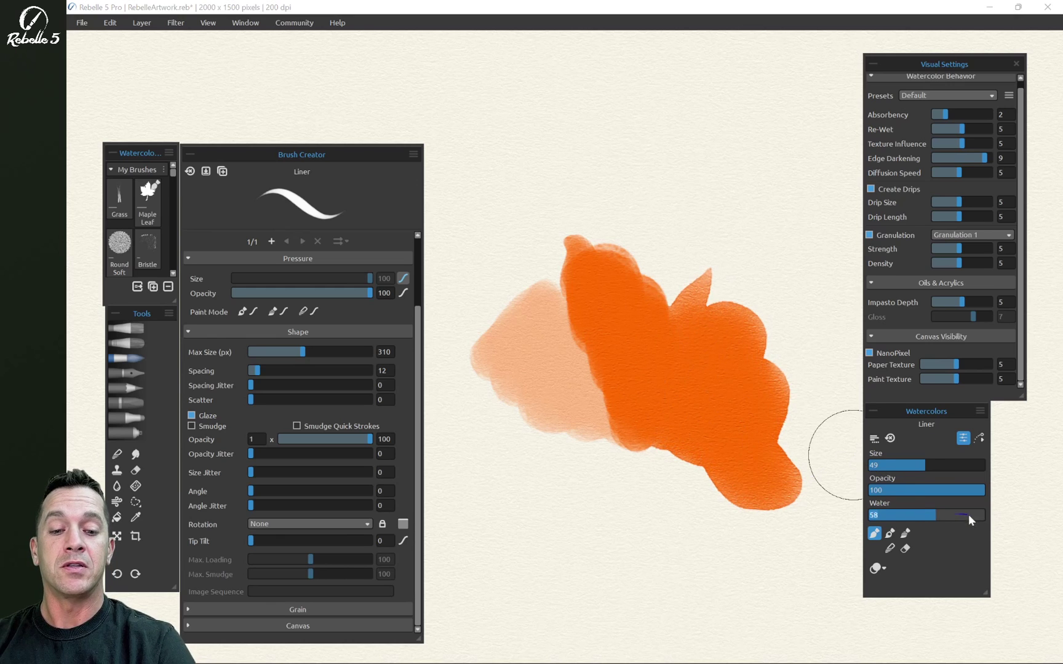
{"action": "mouse_move", "coordinate": [503, 316]}
{"action": "left_mouse_down"}
{"action": "mouse_move", "coordinate": [476, 318]}
{"action": "mouse_move", "coordinate": [467, 451]}
{"action": "left_mouse_up"}
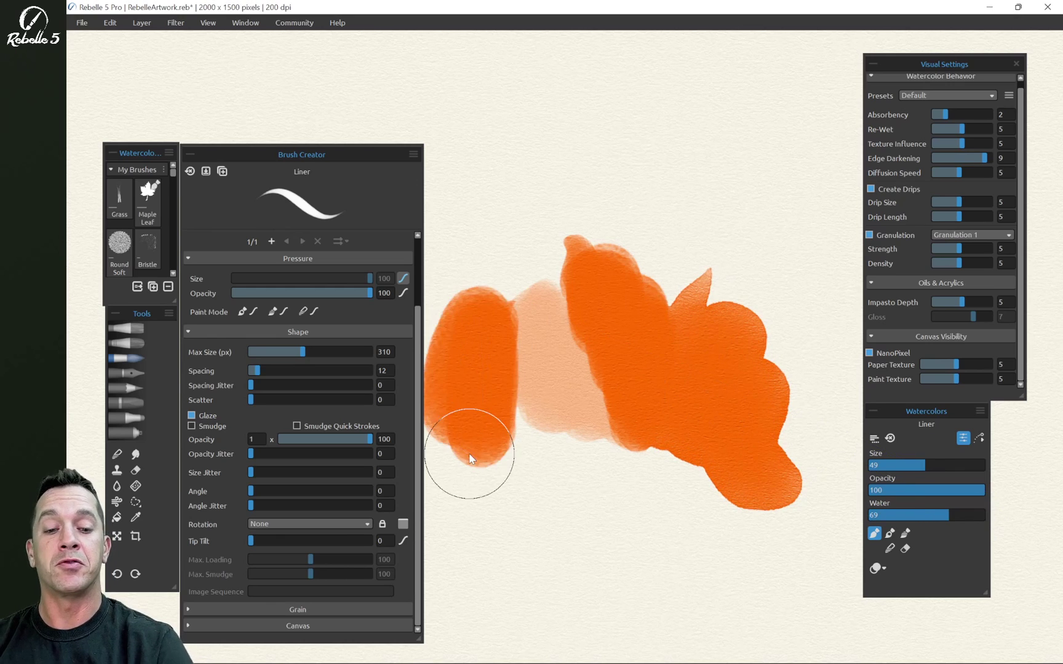
{"action": "left_click_drag", "start_coordinate": [950, 515], "coordinate": [1032, 515]}
{"action": "mouse_move", "coordinate": [573, 486]}
{"action": "left_mouse_down"}
{"action": "mouse_move", "coordinate": [601, 490]}
{"action": "mouse_move", "coordinate": [598, 499]}
{"action": "mouse_move", "coordinate": [630, 477]}
{"action": "mouse_move", "coordinate": [583, 544]}
{"action": "left_mouse_up"}
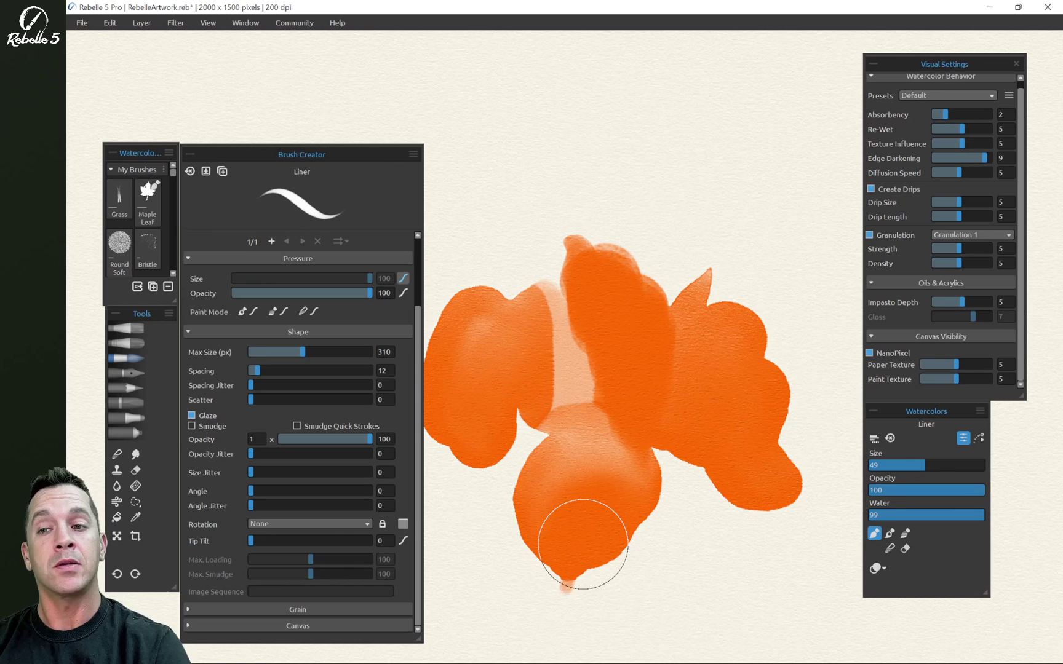
- Show the Tilt panel, lower Water to 3, and paint a curved and a teardrop stroke
{"action": "left_click", "coordinate": [246, 23]}
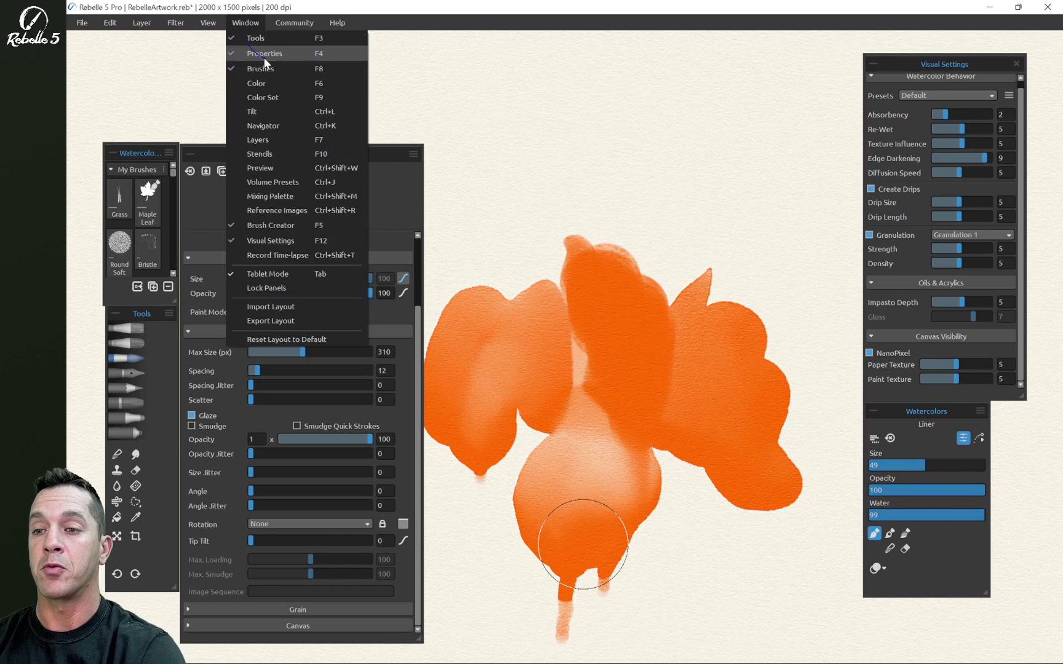
{"action": "left_click", "coordinate": [294, 125]}
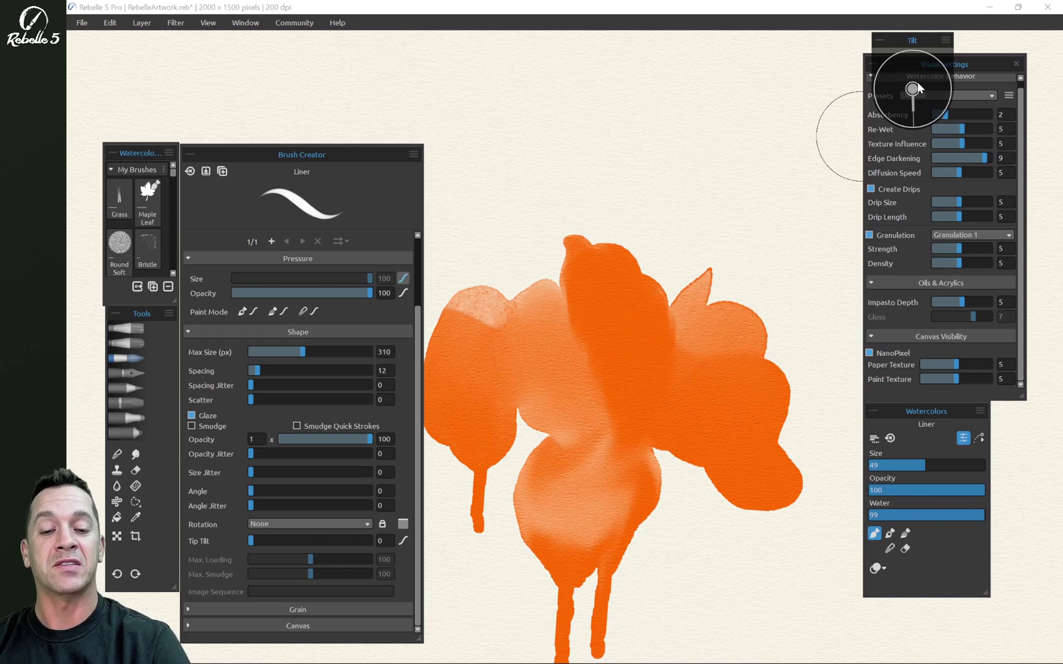
{"action": "mouse_move", "coordinate": [936, 515]}
{"action": "left_mouse_down"}
{"action": "mouse_move", "coordinate": [580, 518]}
{"action": "mouse_move", "coordinate": [557, 499]}
{"action": "mouse_move", "coordinate": [893, 512]}
{"action": "mouse_move", "coordinate": [884, 507]}
{"action": "left_mouse_up"}
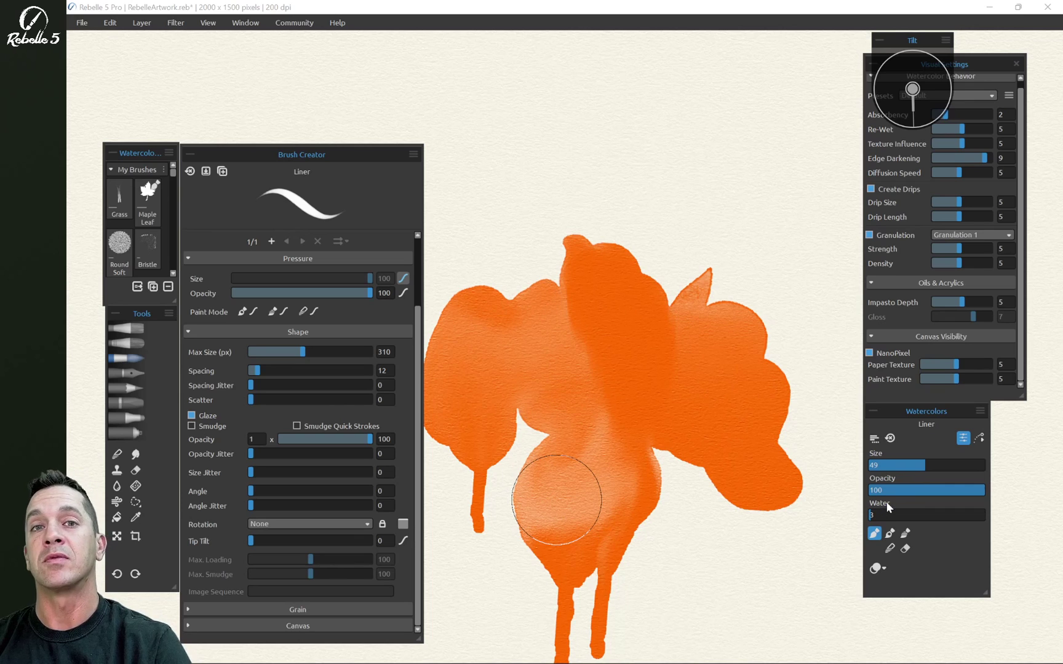
{"action": "mouse_move", "coordinate": [575, 178]}
{"action": "left_mouse_down"}
{"action": "mouse_move", "coordinate": [672, 147]}
{"action": "mouse_move", "coordinate": [695, 191]}
{"action": "mouse_move", "coordinate": [744, 224]}
{"action": "left_mouse_up"}
{"action": "left_click_drag", "start_coordinate": [781, 192], "coordinate": [802, 288]}
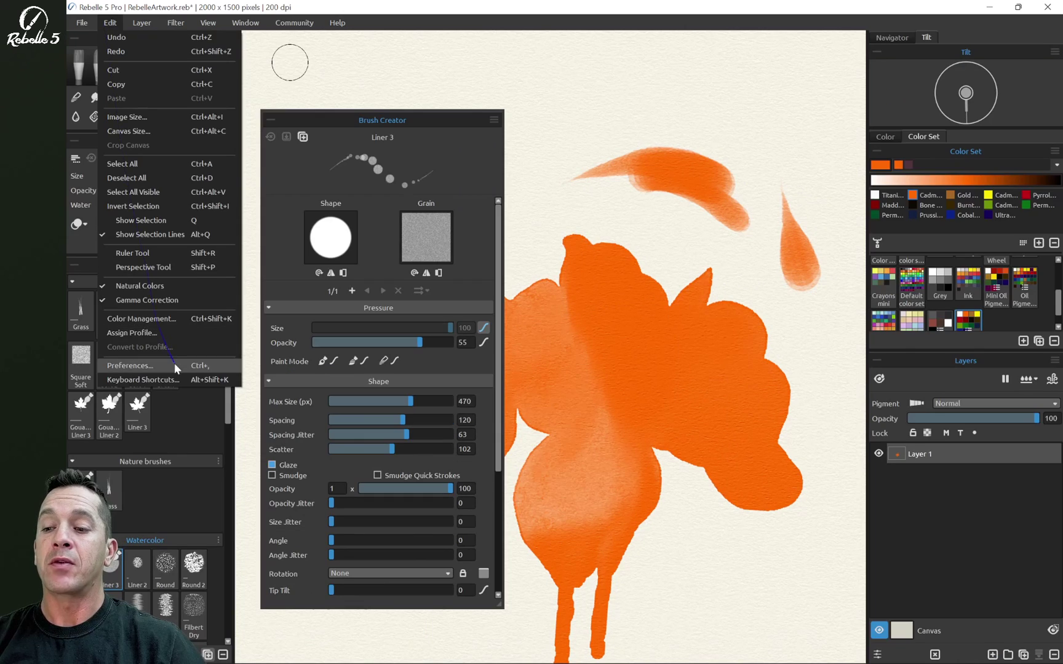
- In the Preferences Curve Editor, reset the Paint & Mix and Blend curves, then close it
{"action": "left_click", "coordinate": [177, 366]}
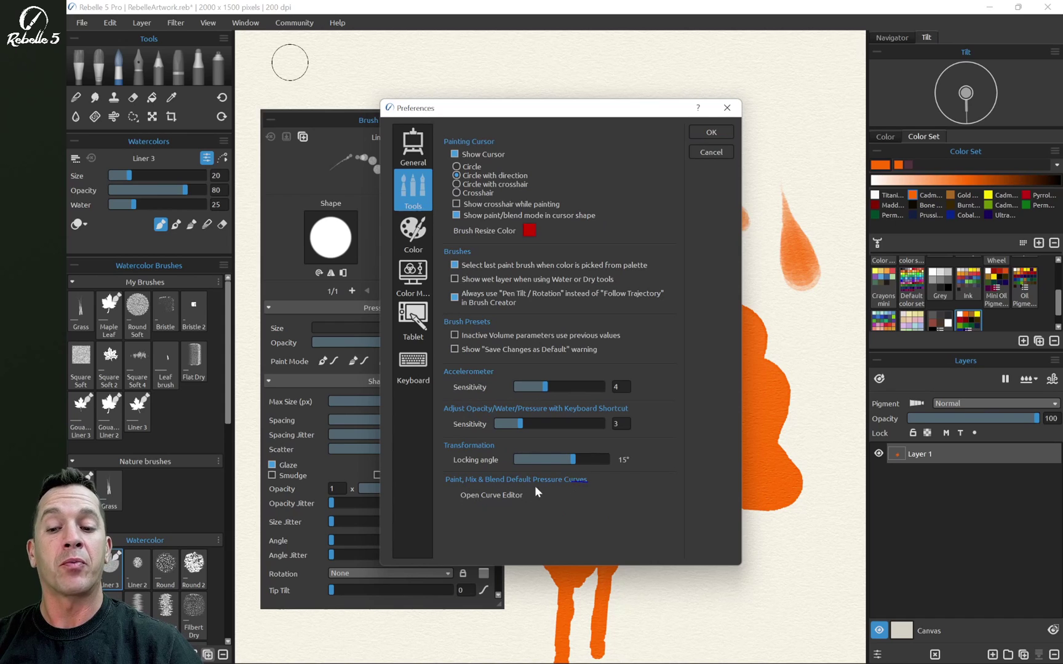
{"action": "left_click", "coordinate": [521, 495]}
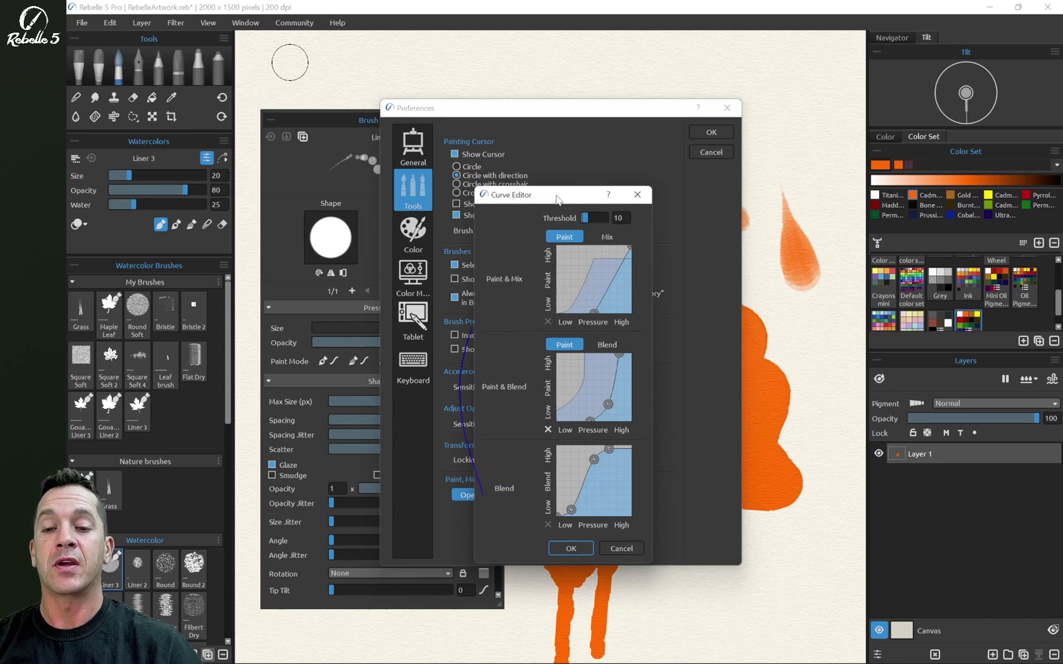
{"action": "left_click", "coordinate": [545, 317]}
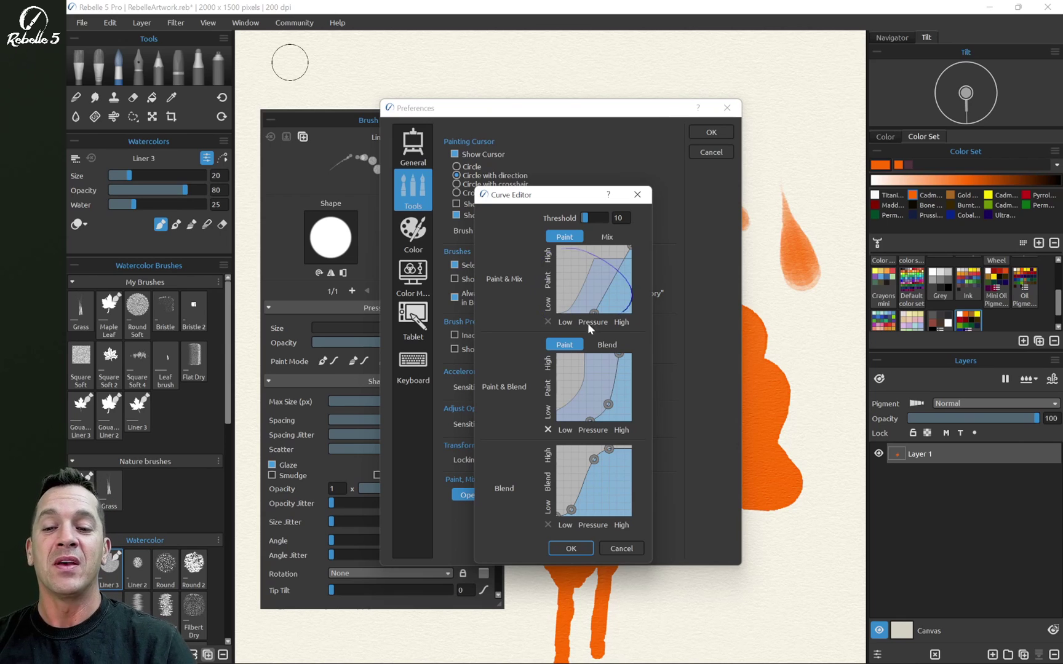
{"action": "left_click", "coordinate": [609, 236]}
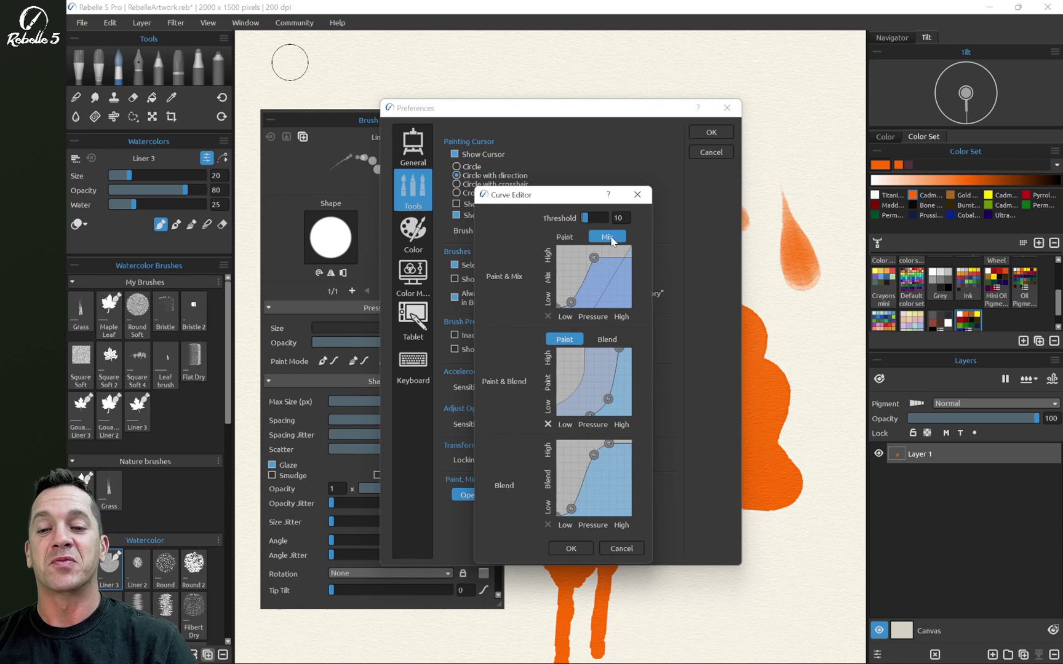
{"action": "left_click", "coordinate": [549, 237]}
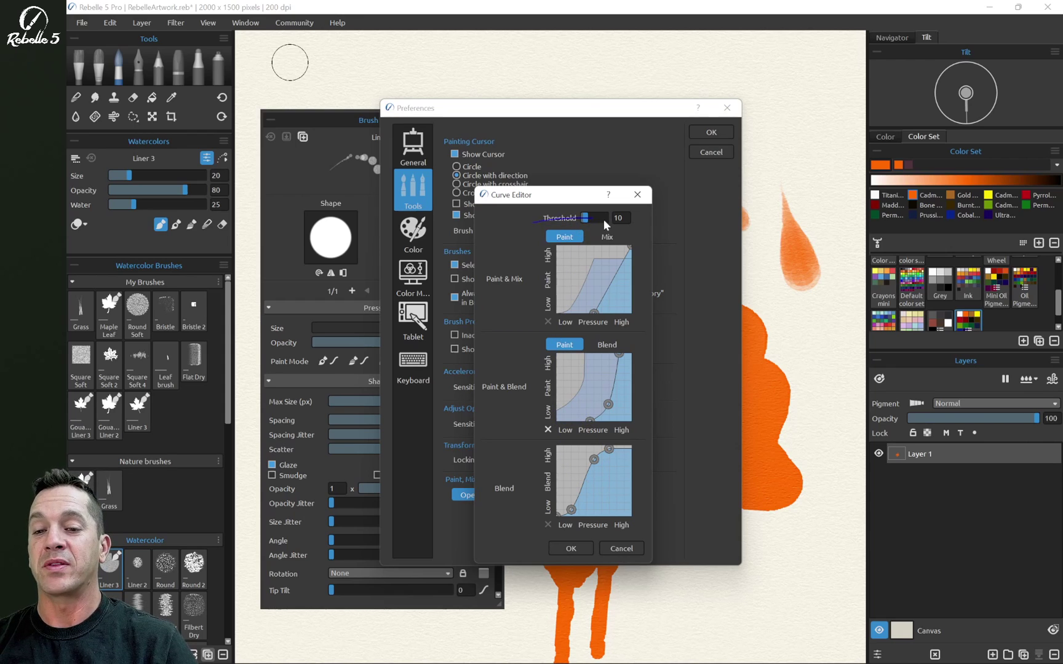
{"action": "left_click", "coordinate": [547, 524]}
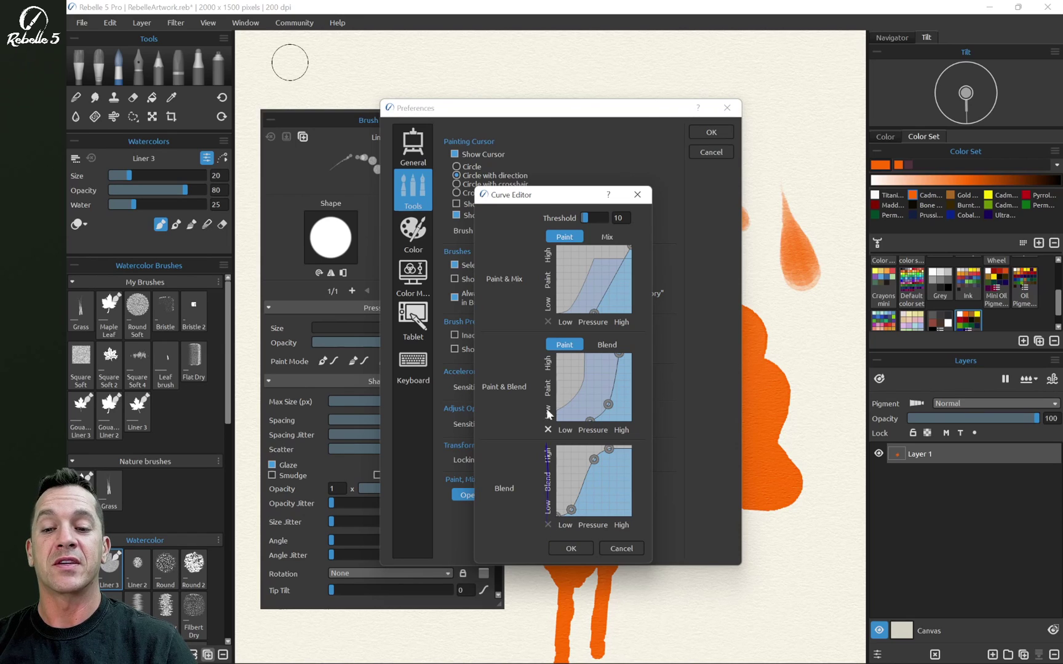
{"action": "left_click", "coordinate": [638, 195]}
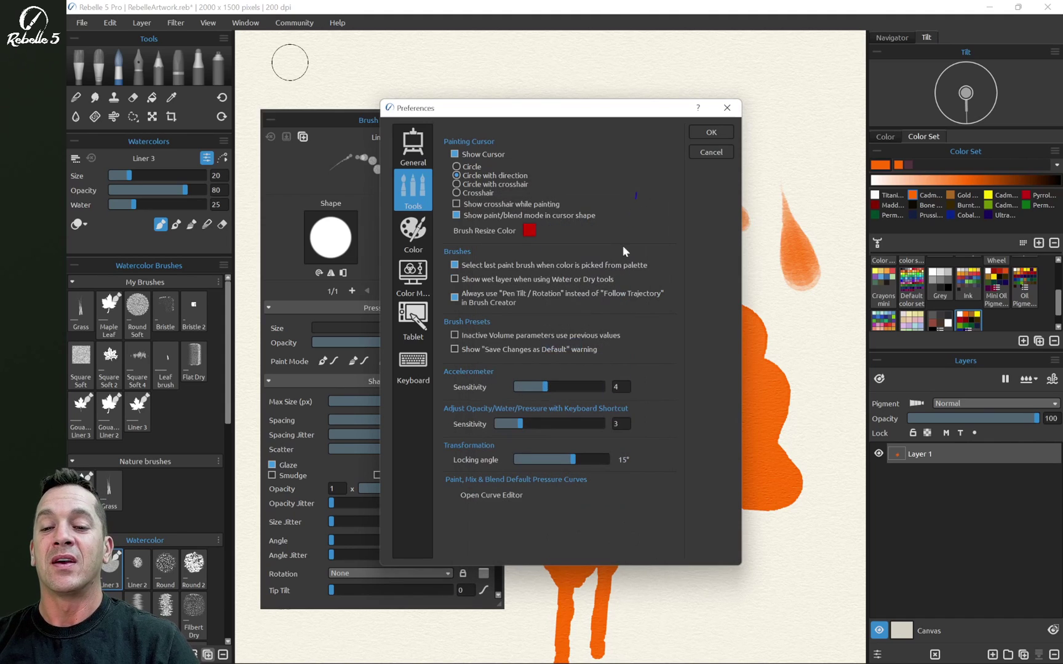
- Cancel Preferences, then test Liner 3's Size pressure curve and leave it a straight line
{"action": "left_click", "coordinate": [711, 152]}
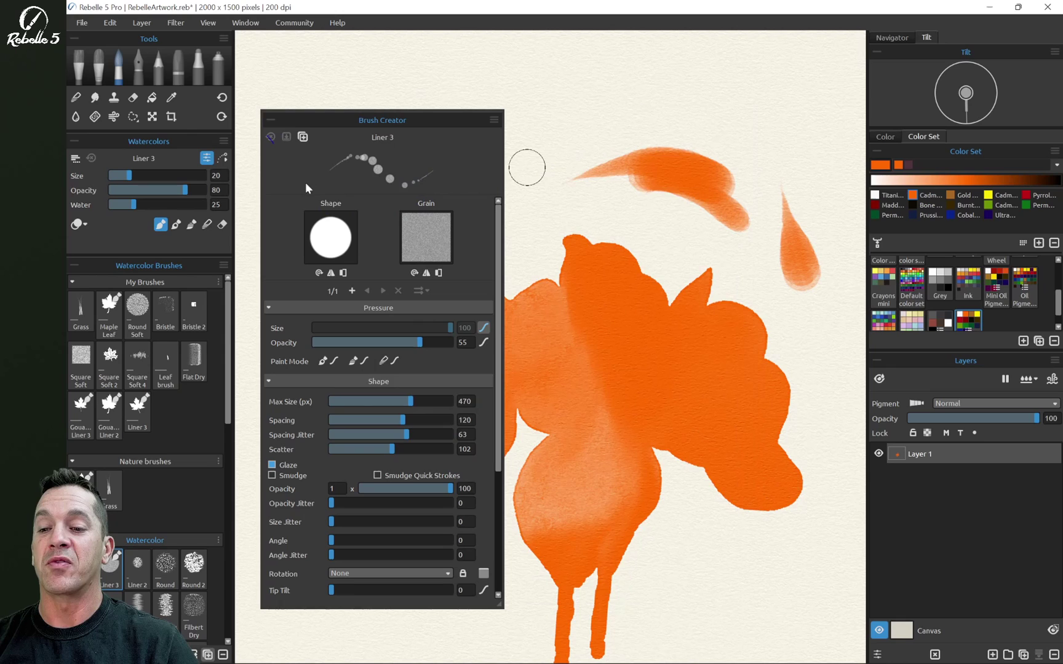
{"action": "left_click", "coordinate": [485, 328]}
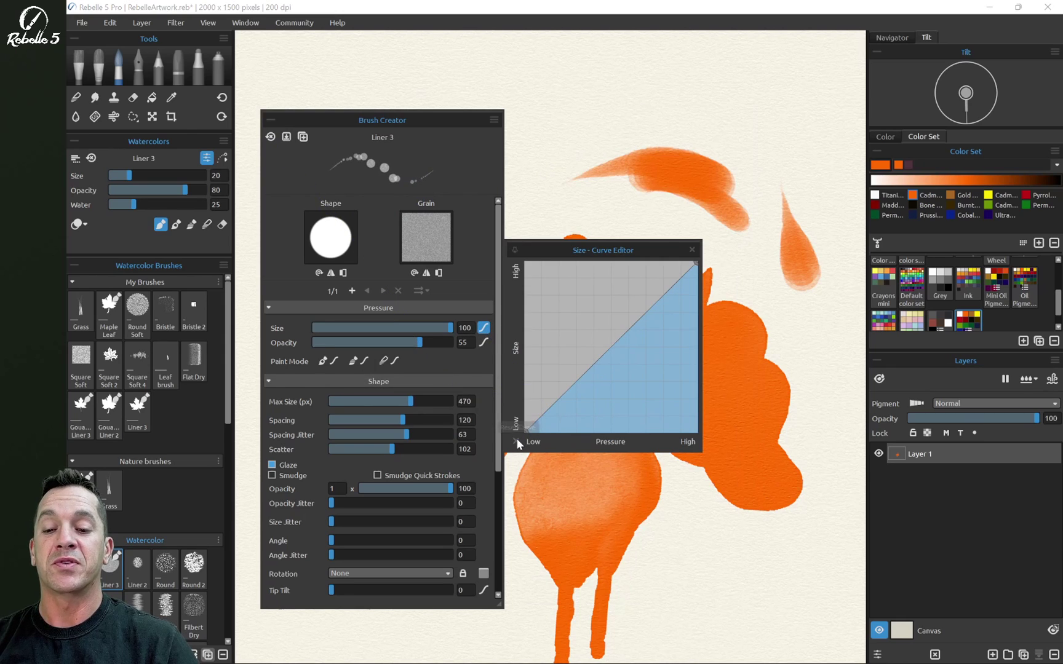
{"action": "left_click_drag", "start_coordinate": [528, 432], "coordinate": [617, 281]}
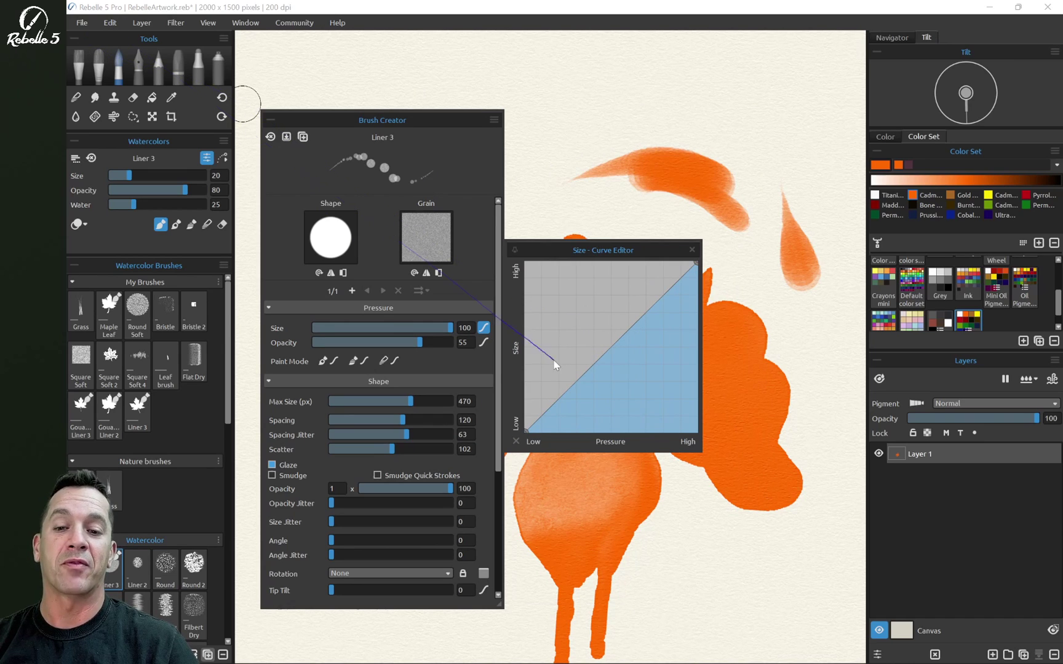
{"action": "key", "text": "alt+Return"}
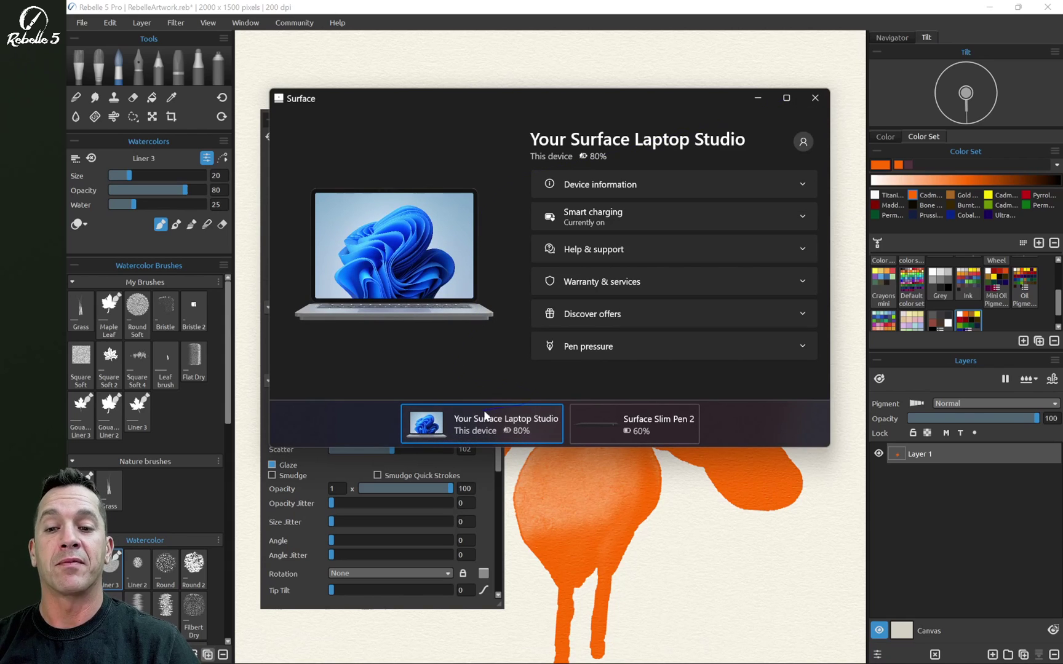
- Expand the Pen pressure settings, draw a test stroke, and maximize the Surface window
{"action": "left_click", "coordinate": [630, 349]}
{"action": "scroll", "coordinate": [692, 296], "scroll_direction": "down", "scroll_amount": 3}
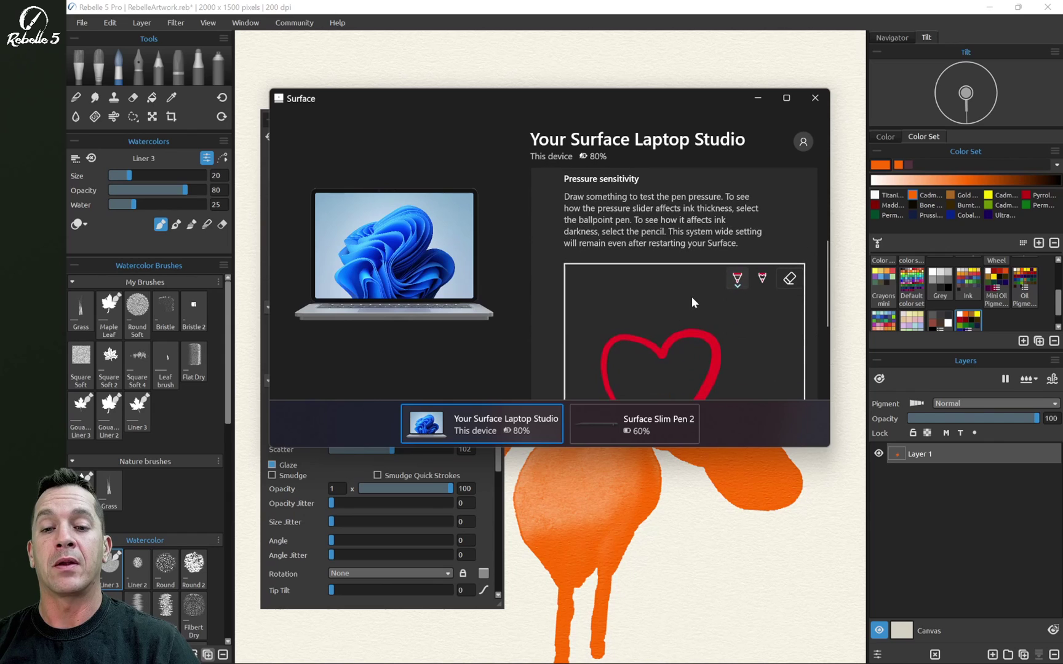
{"action": "scroll", "coordinate": [692, 296], "scroll_direction": "down", "scroll_amount": 5}
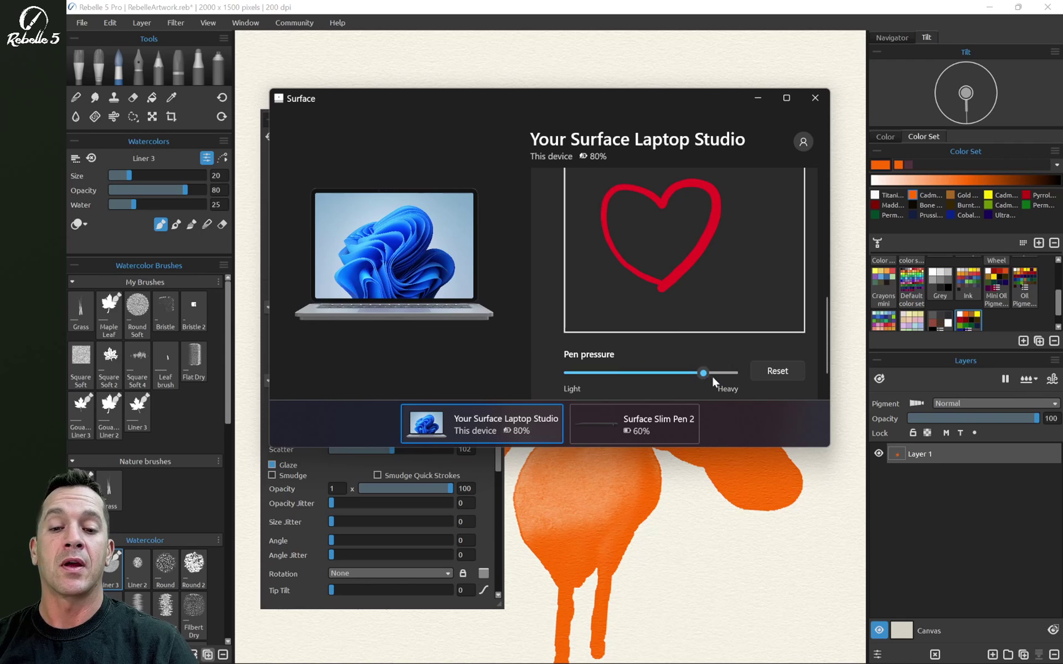
{"action": "left_click_drag", "start_coordinate": [654, 329], "coordinate": [704, 266]}
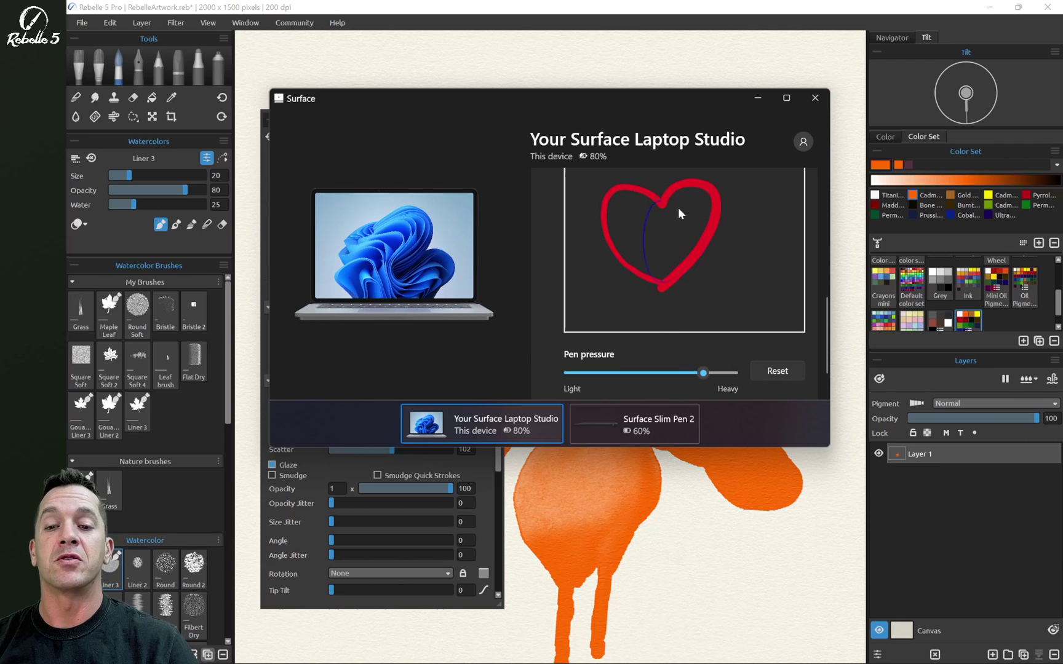
{"action": "scroll", "coordinate": [676, 269], "scroll_direction": "up", "scroll_amount": 3}
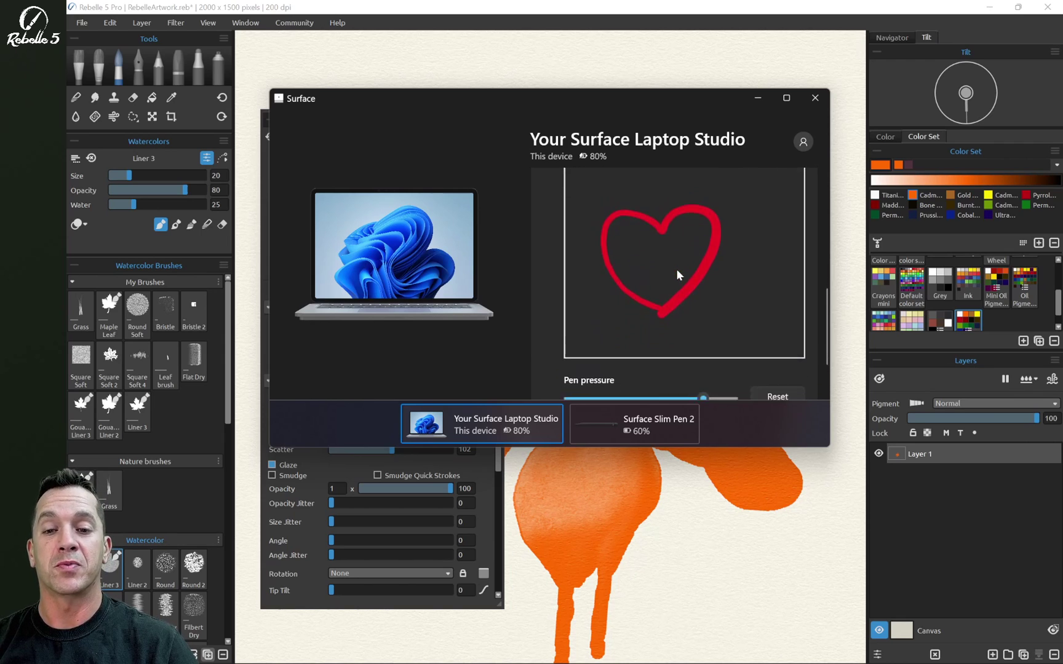
{"action": "left_click", "coordinate": [786, 98]}
- Draw pencil test strokes at Light and Heavy pressure, then erase them
{"action": "key", "text": "Left"}
{"action": "key", "text": "Left"}
{"action": "key", "text": "Left"}
{"action": "key", "text": "Left"}
{"action": "key", "text": "Left"}
{"action": "key", "text": "Left"}
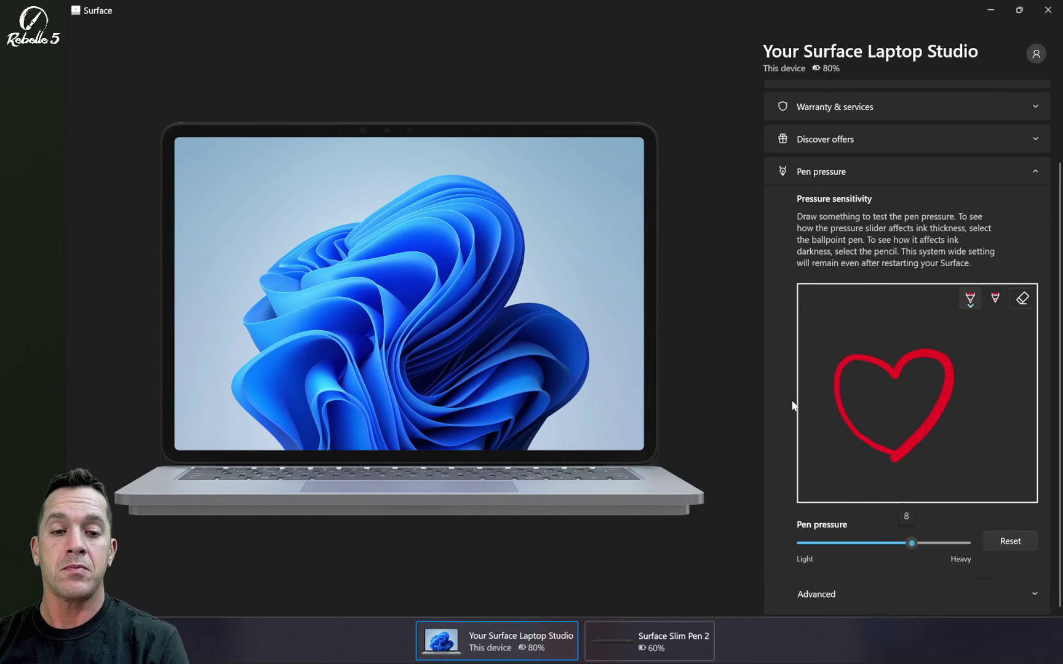
{"action": "key", "text": "Right"}
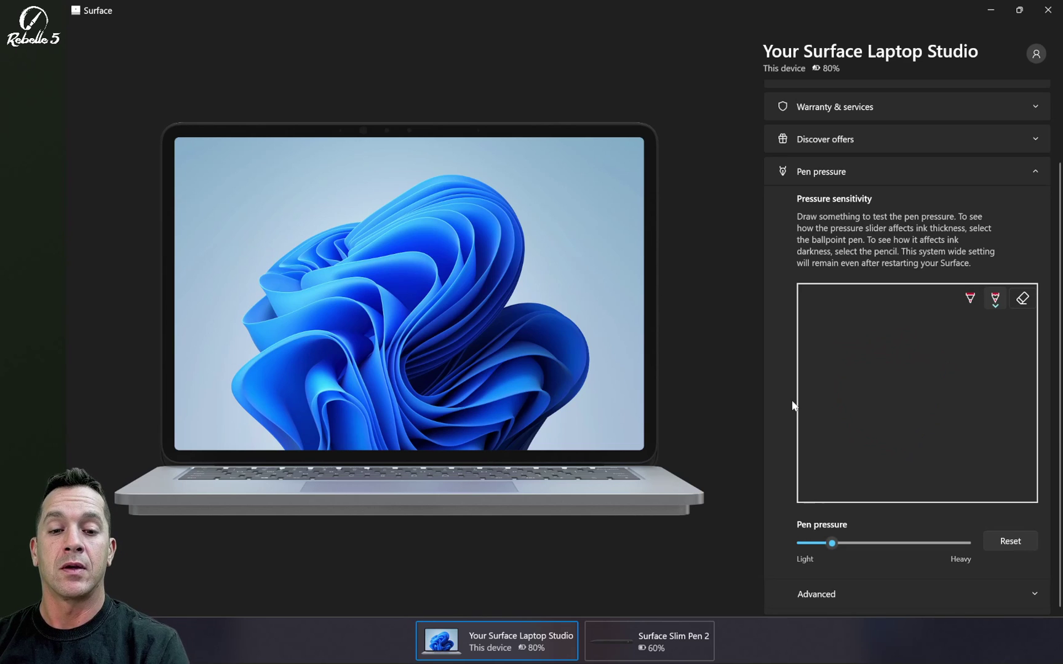
{"action": "left_click_drag", "start_coordinate": [892, 424], "coordinate": [935, 401]}
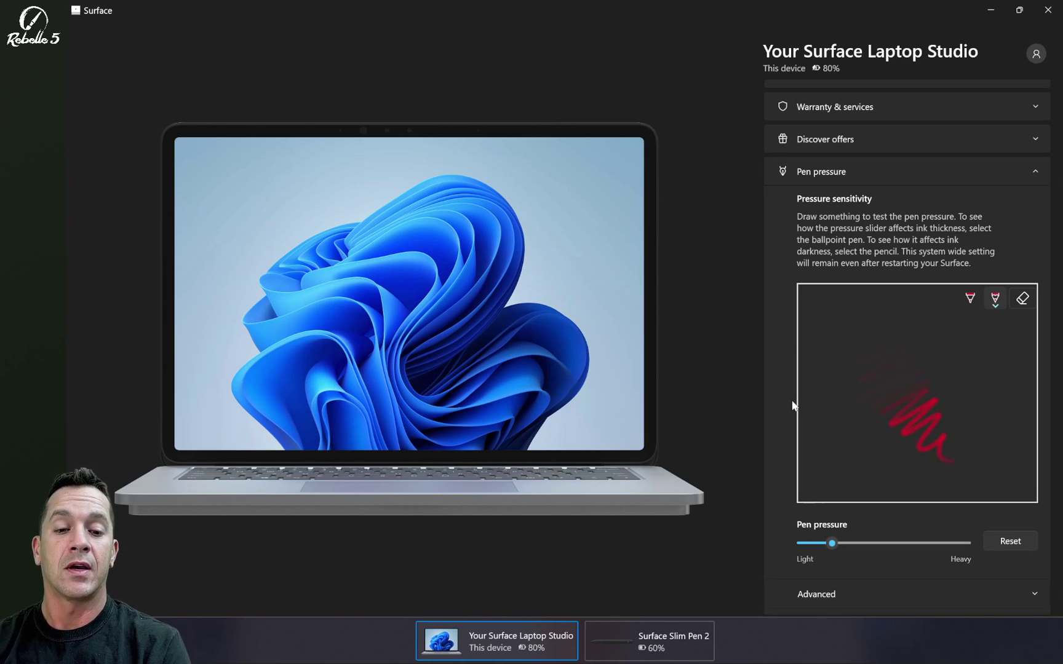
{"action": "key", "text": "Right"}
{"action": "key", "text": "Right"}
{"action": "key", "text": "Right"}
{"action": "key", "text": "Right"}
{"action": "key", "text": "Right"}
{"action": "key", "text": "Right"}
{"action": "key", "text": "Right"}
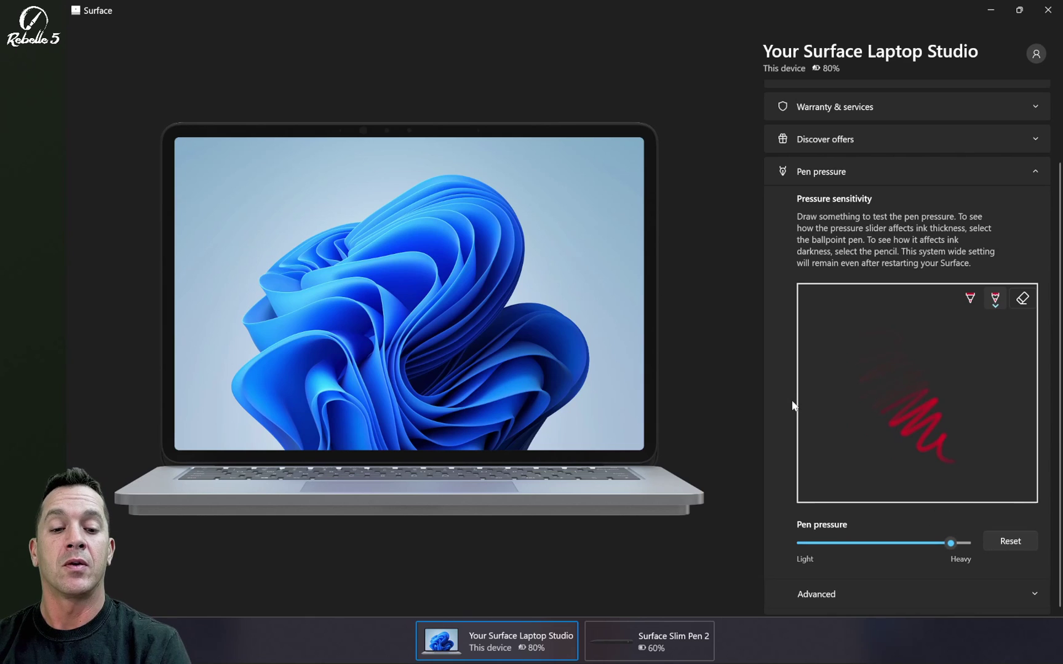
{"action": "mouse_move", "coordinate": [975, 379]}
{"action": "left_mouse_down"}
{"action": "mouse_move", "coordinate": [968, 417]}
{"action": "mouse_move", "coordinate": [994, 444]}
{"action": "left_mouse_up"}
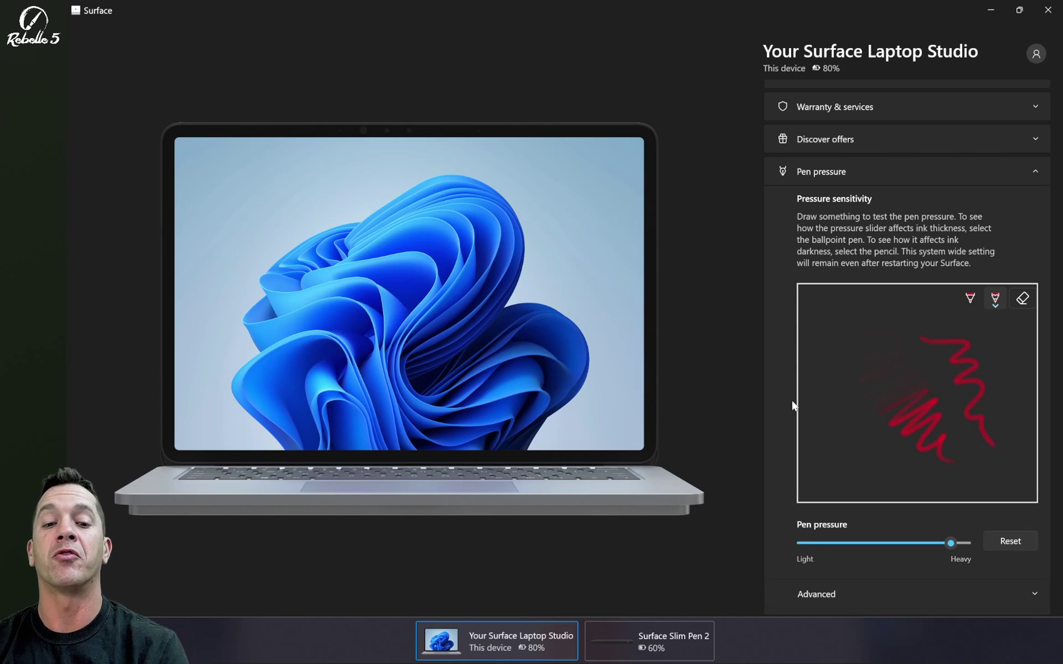
{"action": "left_click", "coordinate": [1022, 299]}
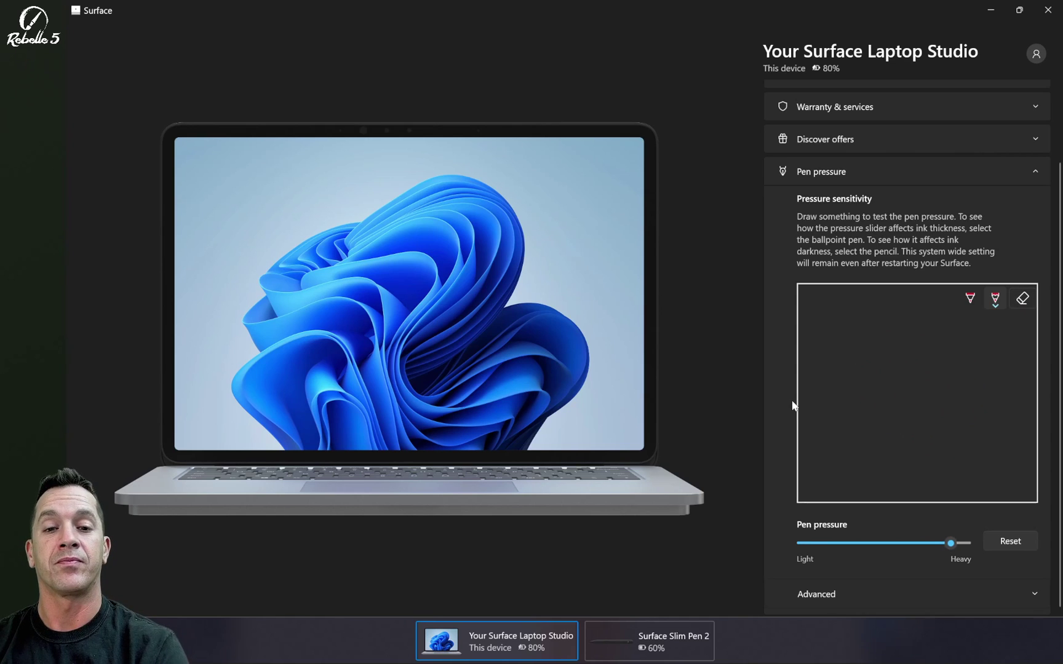
- Select the Surface Slim Pen 2 and set its pen pressure slider to 3
{"action": "left_click", "coordinate": [1036, 171]}
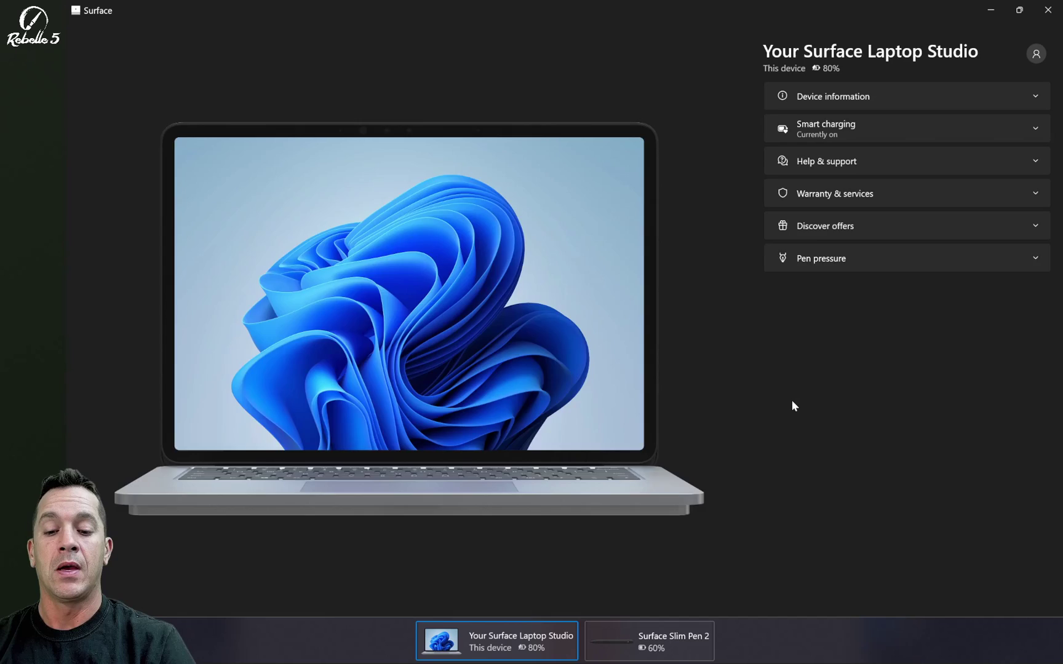
{"action": "left_click", "coordinate": [649, 641]}
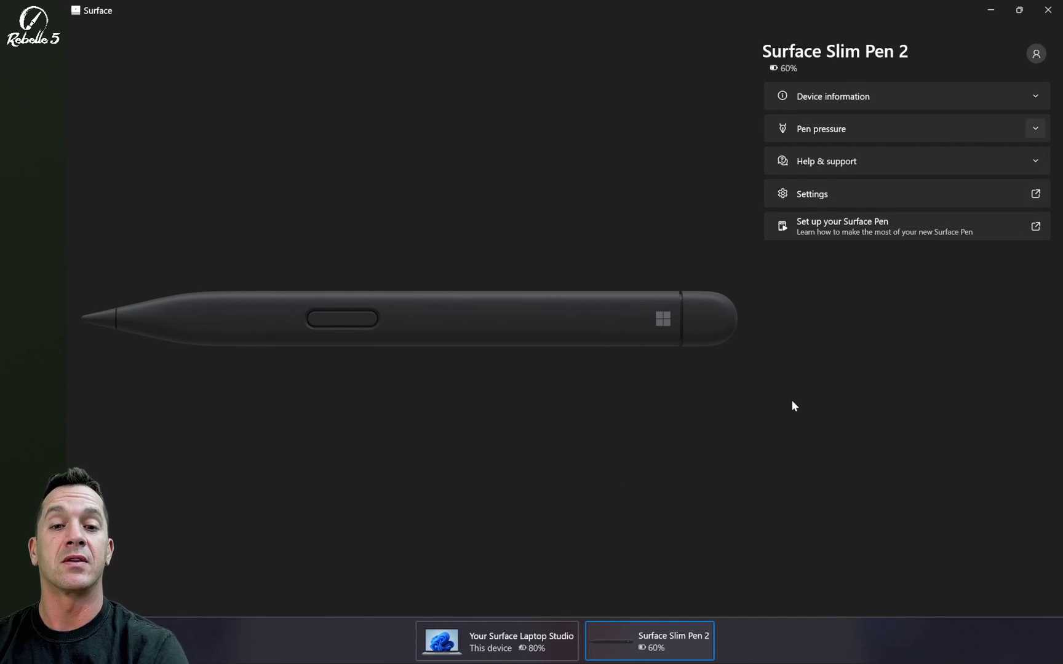
{"action": "left_click", "coordinate": [1035, 129]}
{"action": "left_click_drag", "start_coordinate": [950, 500], "coordinate": [833, 500]}
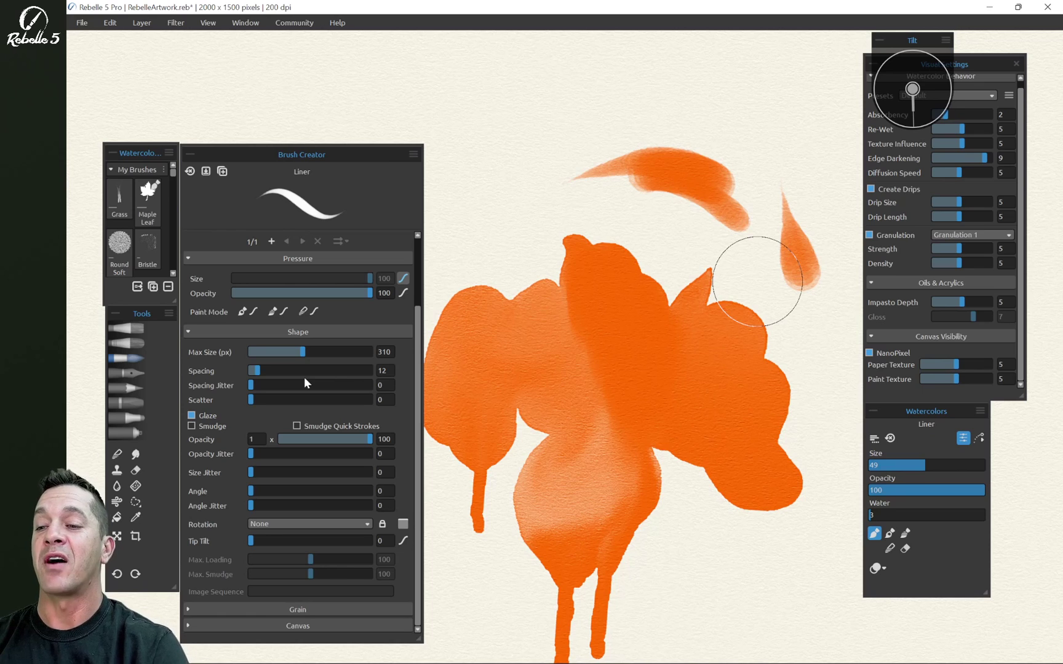
- Close the visual settings and dock the Watercolors panel left with a taller brush library
{"action": "left_click_drag", "start_coordinate": [346, 149], "coordinate": [391, 137]}
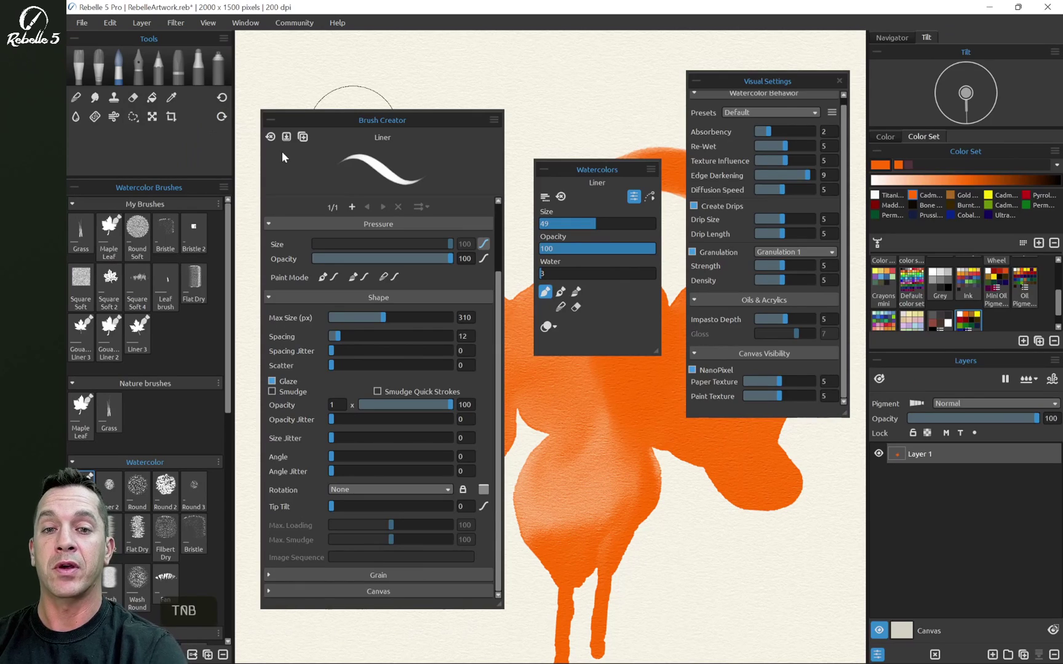
{"action": "left_click", "coordinate": [839, 81]}
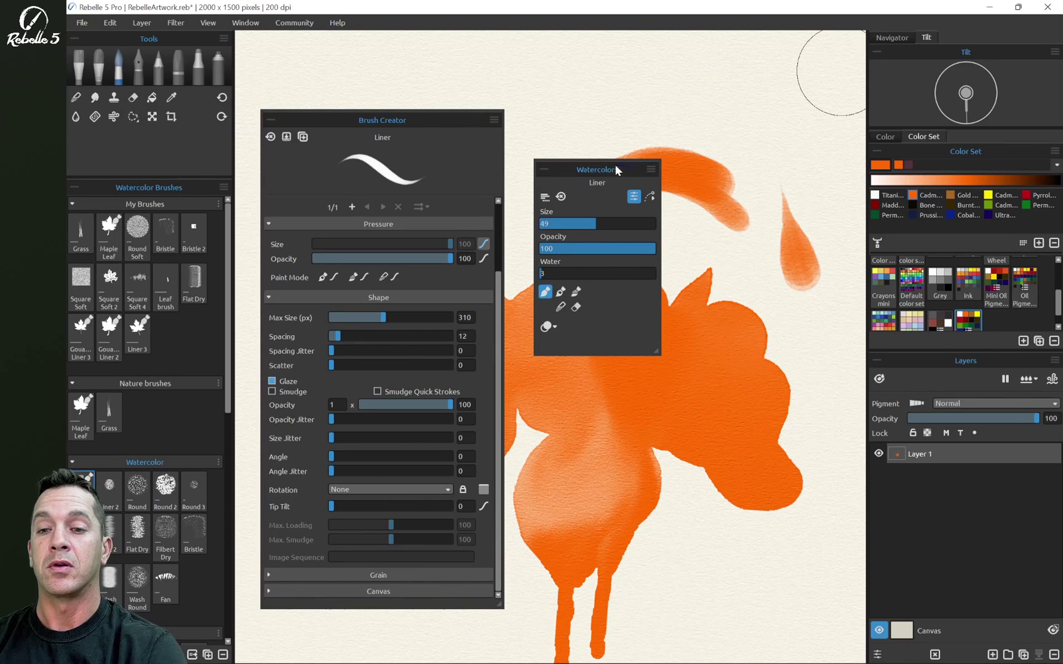
{"action": "left_click_drag", "start_coordinate": [615, 164], "coordinate": [144, 178]}
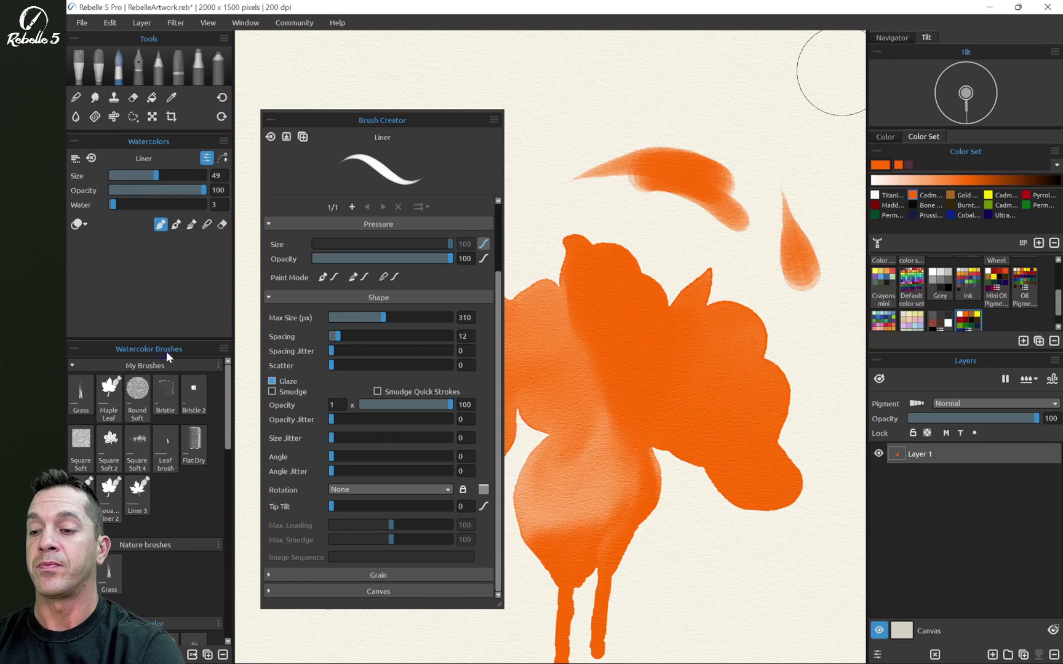
{"action": "left_click_drag", "start_coordinate": [171, 335], "coordinate": [176, 244]}
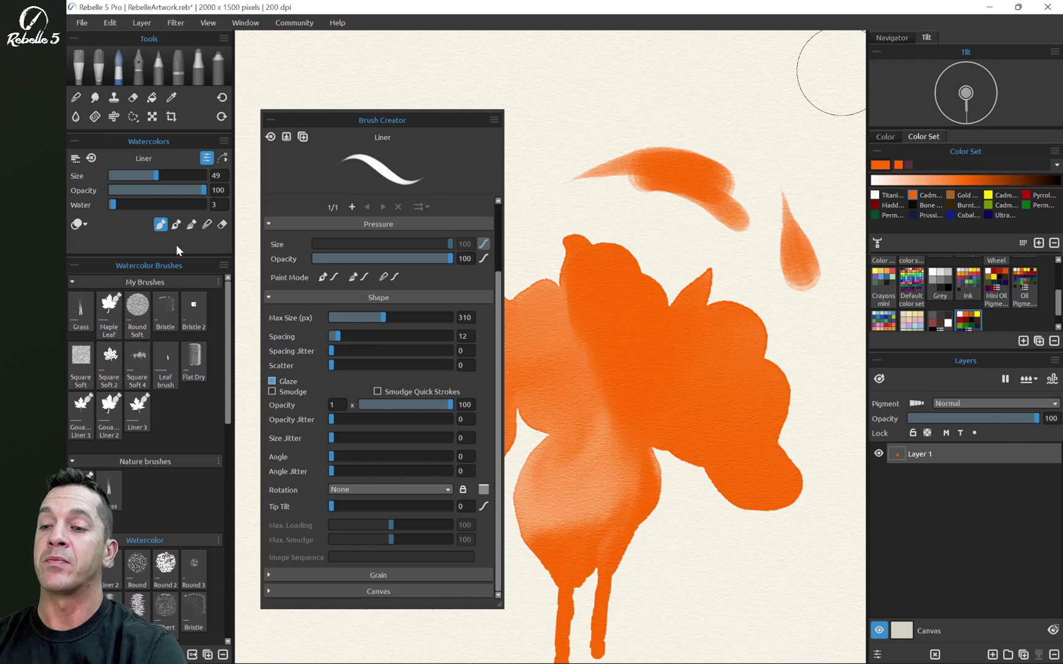
- Toggle the Watercolors brush settings off and on, then open the Brush Creator menu
{"action": "left_click", "coordinate": [208, 160]}
{"action": "left_click", "coordinate": [203, 161]}
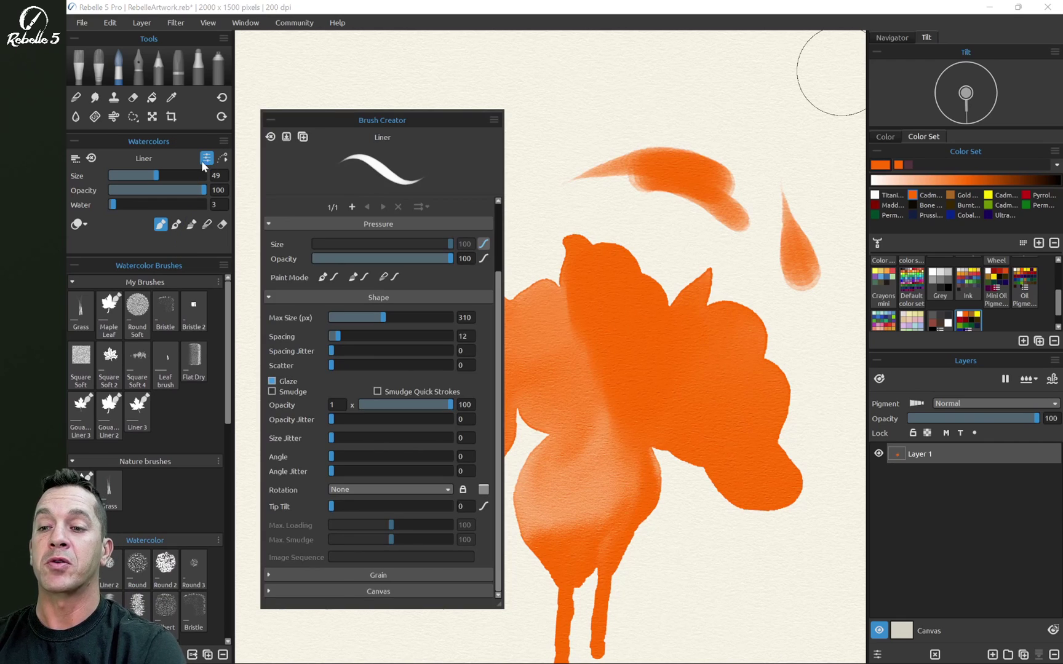
{"action": "left_click", "coordinate": [494, 119]}
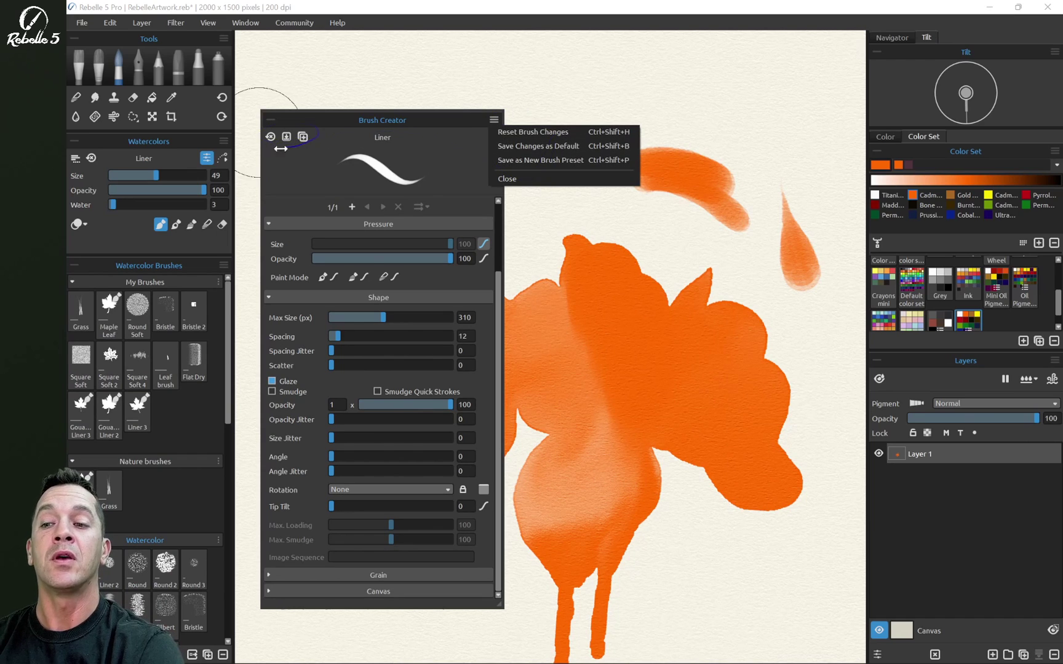
- Save the current Liner brush as a new watercolor preset called Liner 3 with Ctrl+Shift+P
{"action": "left_click_drag", "start_coordinate": [302, 136], "coordinate": [378, 134]}
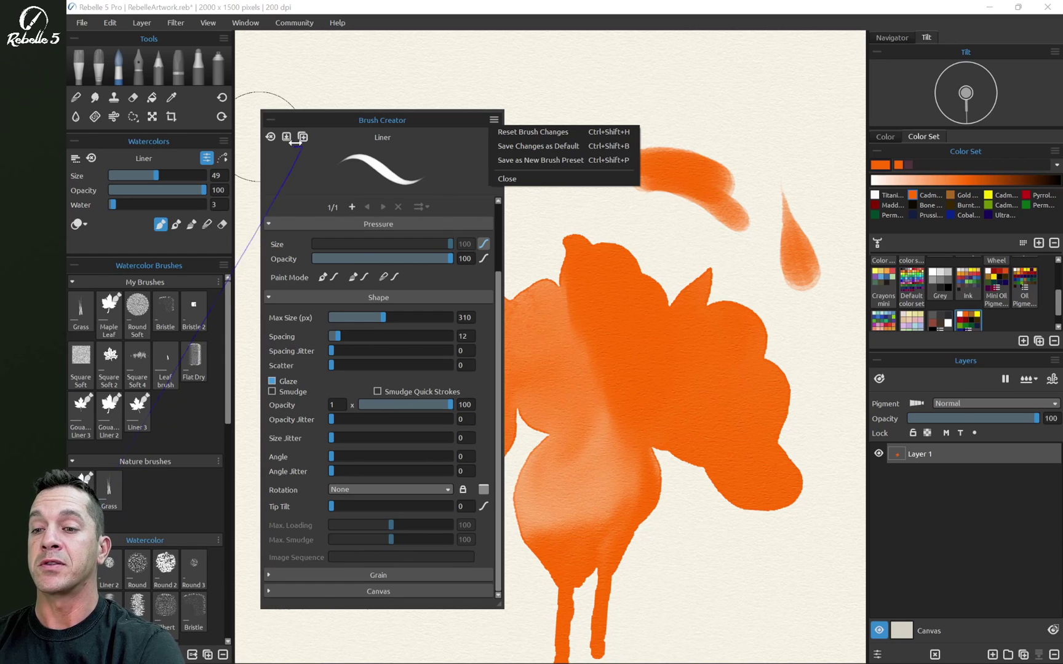
{"action": "key", "text": "ctrl+shift+p"}
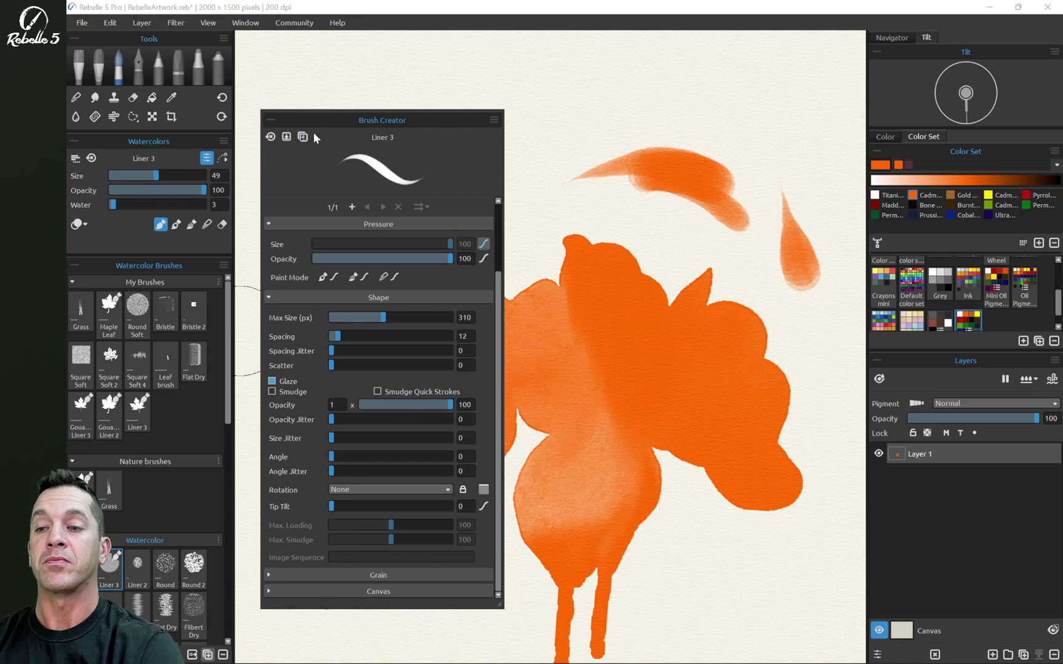
- Try different Liner 3 settings, reset the brush, then undo the reset
{"action": "left_click_drag", "start_coordinate": [451, 258], "coordinate": [342, 258]}
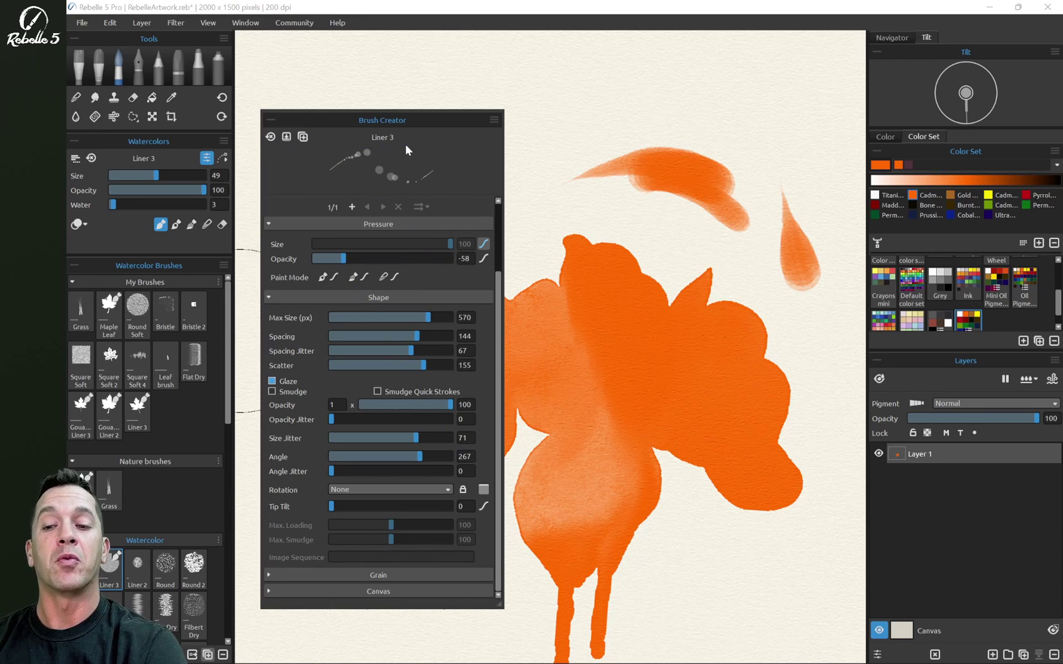
{"action": "left_click", "coordinate": [269, 137]}
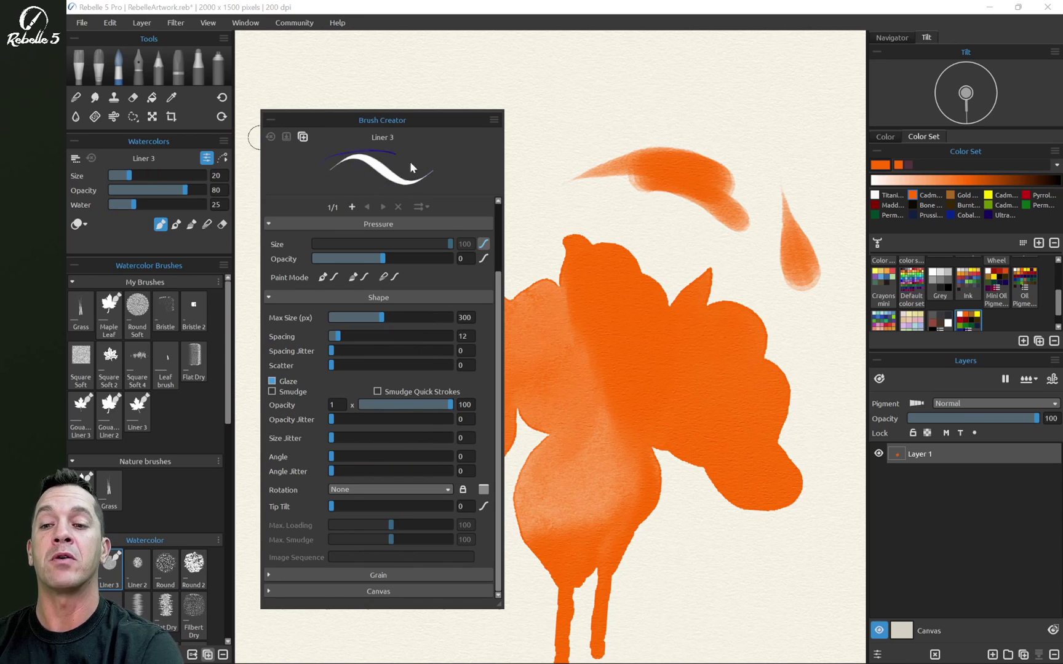
{"action": "left_click_drag", "start_coordinate": [471, 167], "coordinate": [348, 177]}
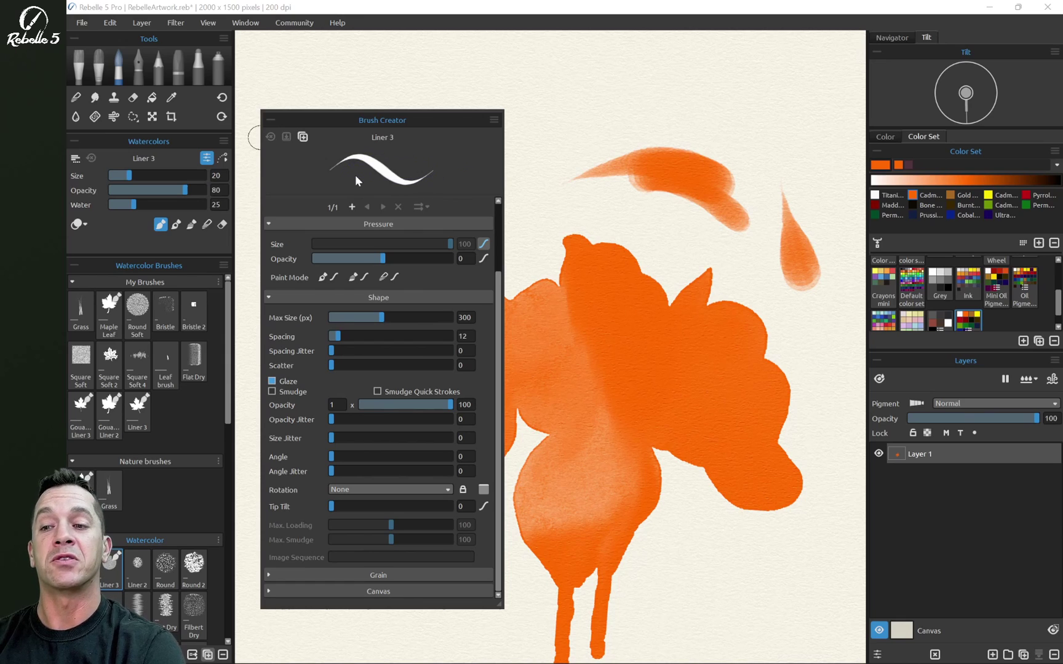
{"action": "key", "text": "ctrl+z"}
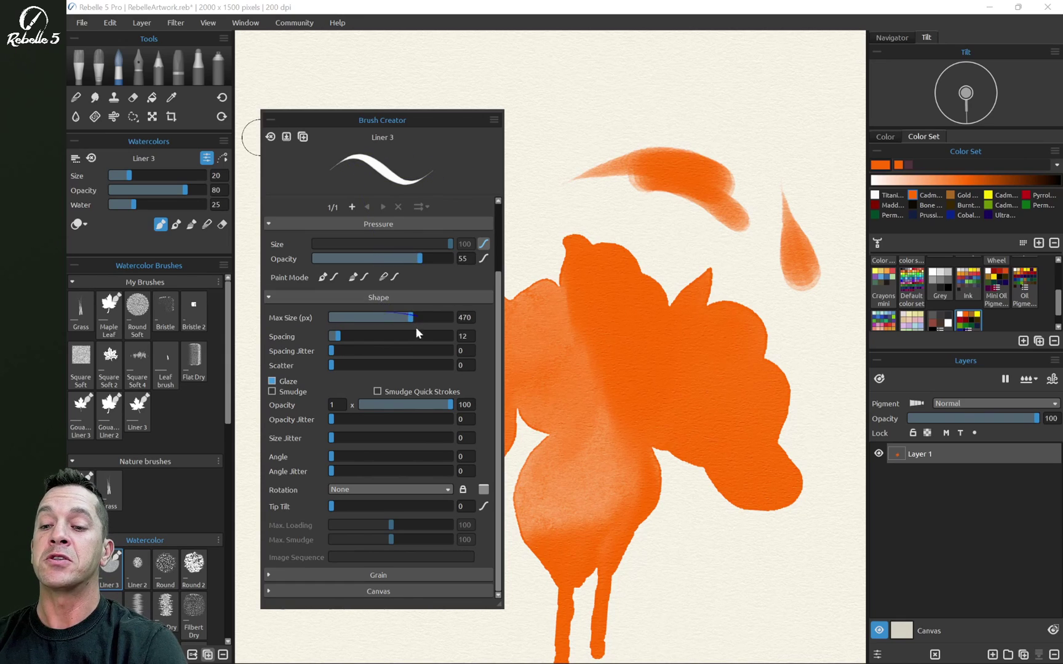
- Raise Spacing Jitter to 63 and Scatter to 102, save, then test Spacing 75 and revert
{"action": "left_click_drag", "start_coordinate": [398, 350], "coordinate": [394, 366]}
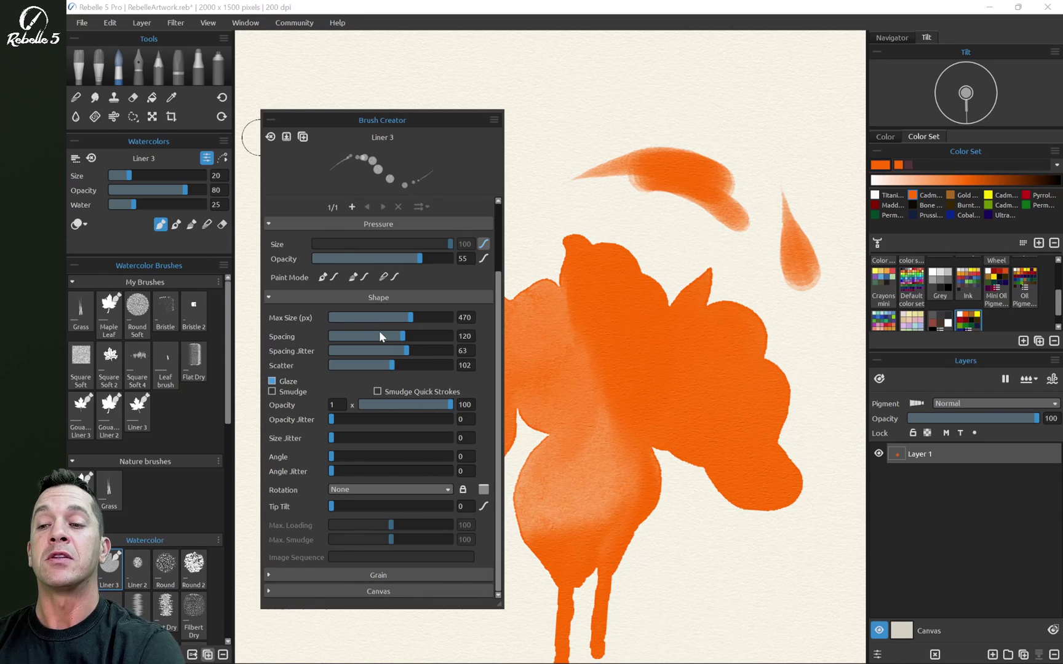
{"action": "left_click", "coordinate": [286, 137]}
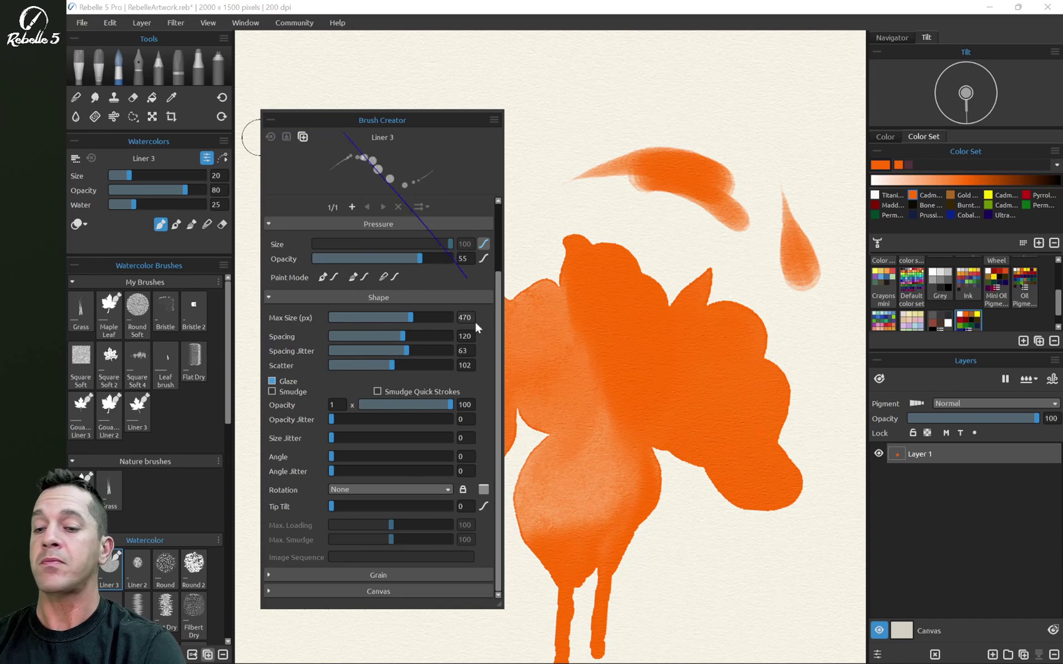
{"action": "left_click", "coordinate": [375, 336]}
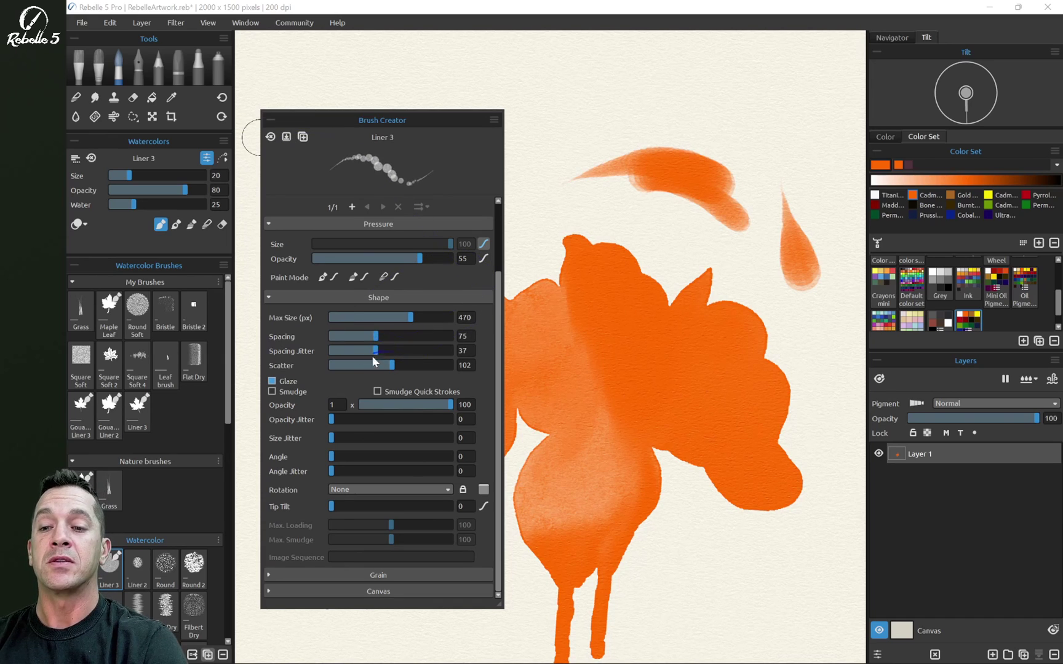
{"action": "left_click", "coordinate": [270, 137]}
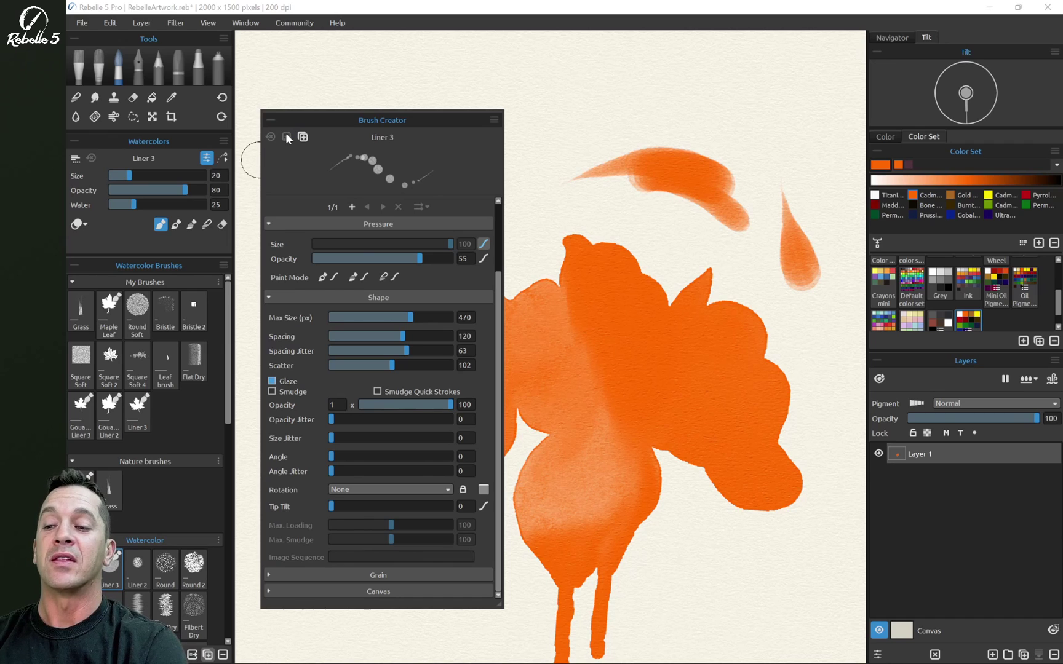
- Copy the Liner 3 preset, paste it into Oil & Acrylic Brushes as Liner 4, and return to watercolors
{"action": "left_click", "coordinate": [223, 266]}
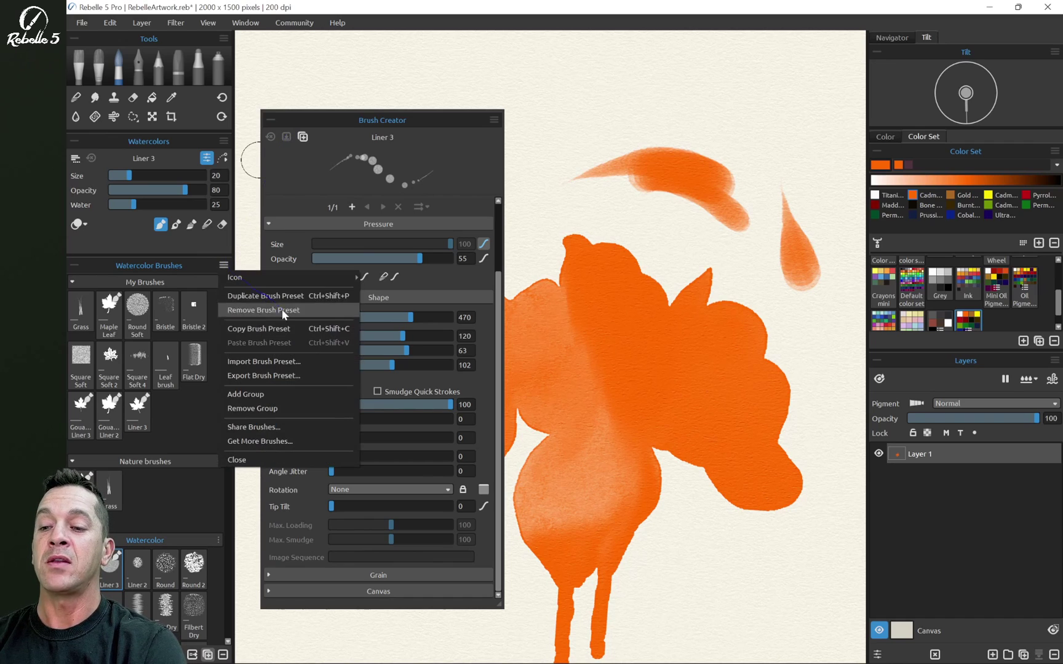
{"action": "left_click", "coordinate": [278, 329]}
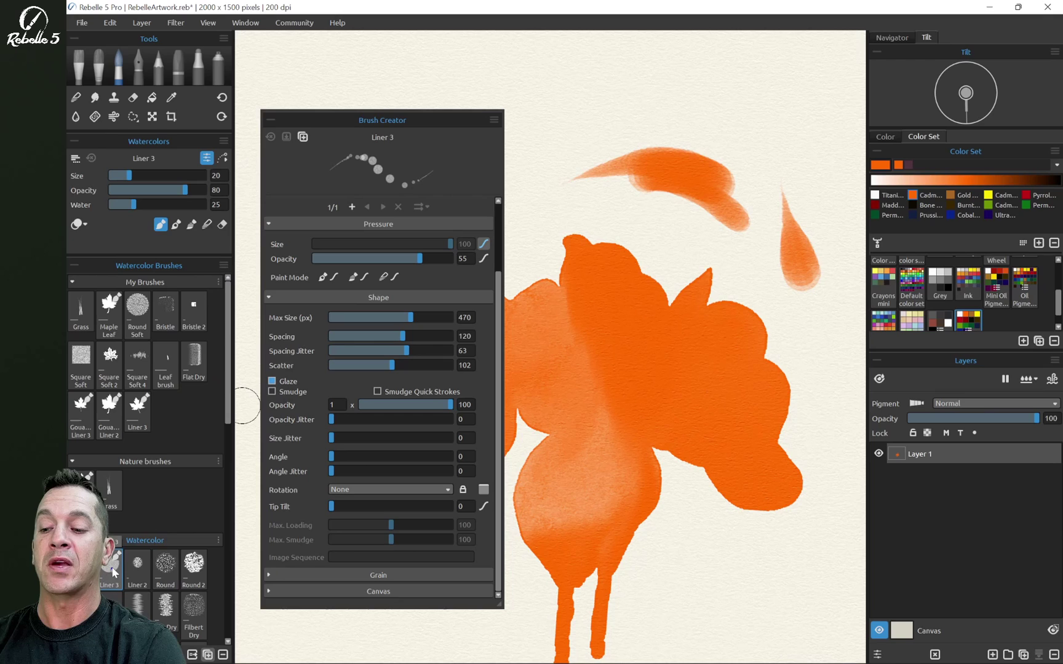
{"action": "left_click", "coordinate": [78, 77]}
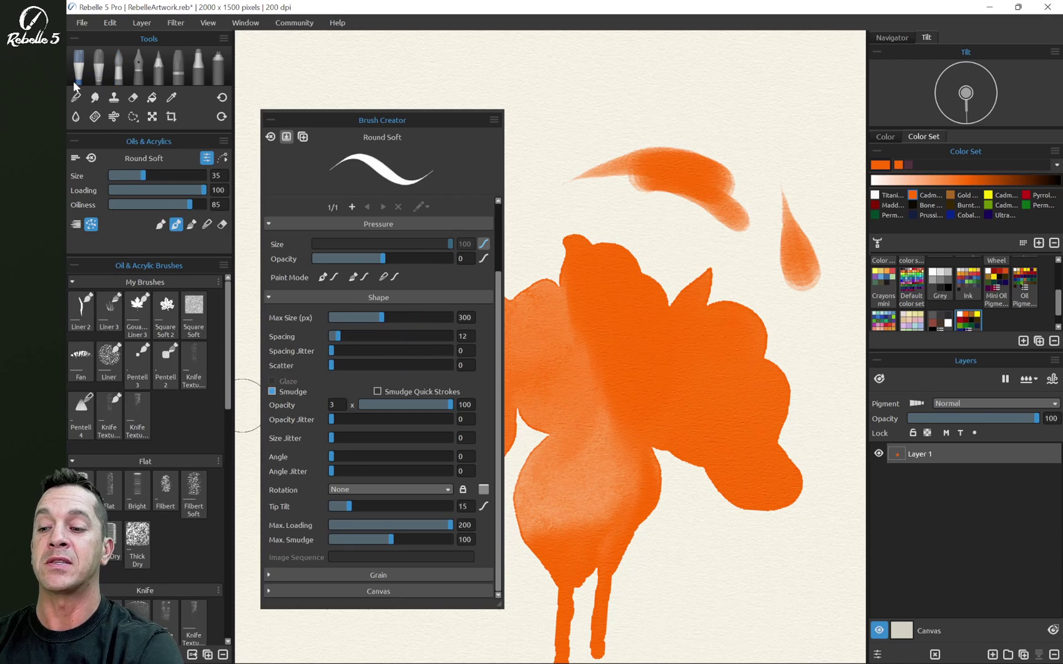
{"action": "left_click", "coordinate": [224, 265]}
{"action": "left_click", "coordinate": [285, 346]}
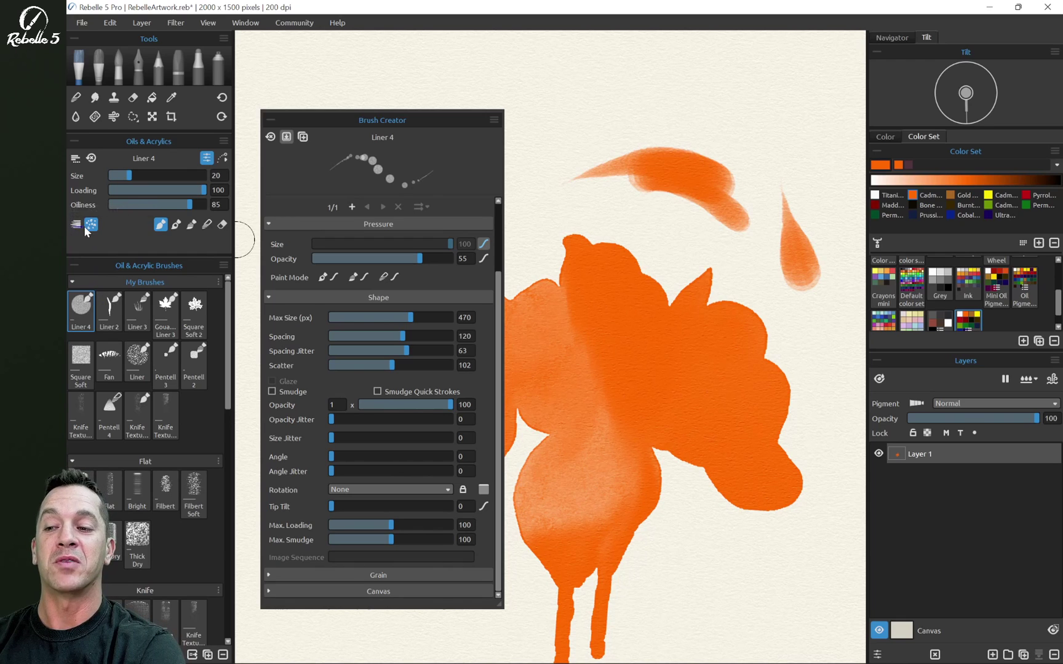
{"action": "left_click", "coordinate": [120, 68]}
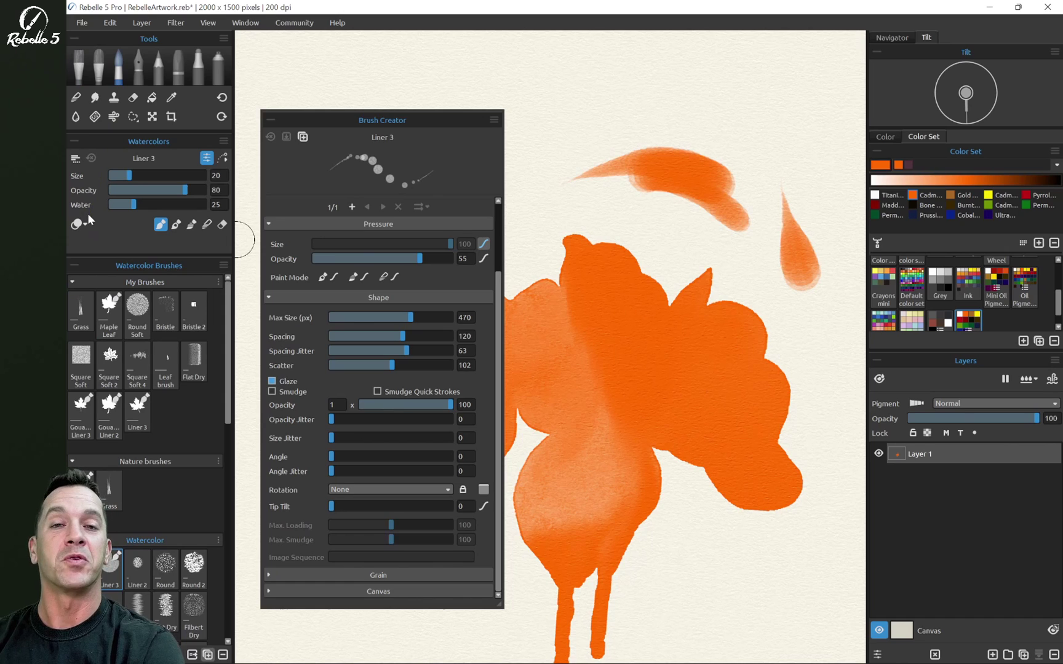
{"action": "scroll", "coordinate": [499, 219], "scroll_direction": "up", "scroll_amount": 2}
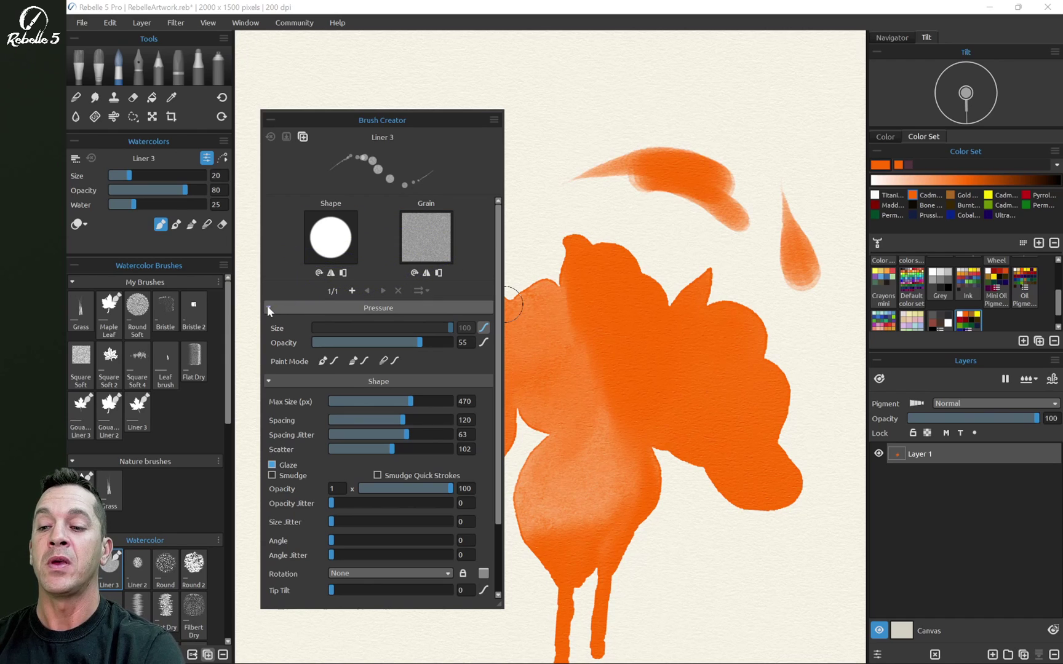
- Expand Liner 3's Grain and Canvas sections, showing Grain Scale 100, Paper Texture Strength 10 and Contrast 50
{"action": "left_click_drag", "start_coordinate": [297, 371], "coordinate": [353, 370]}
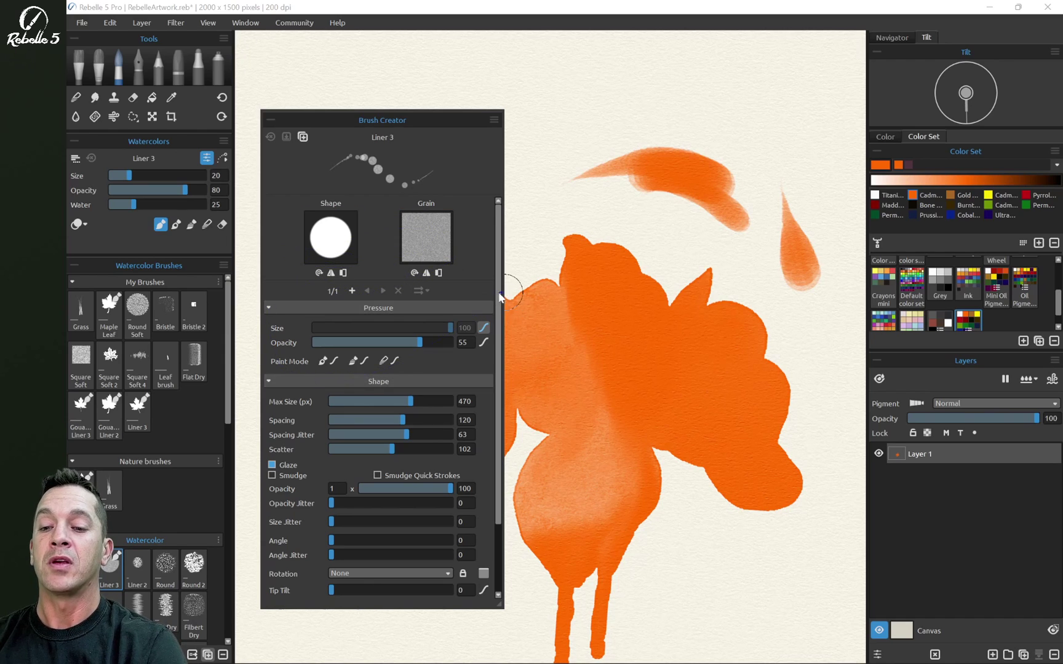
{"action": "scroll", "coordinate": [501, 356], "scroll_direction": "down", "scroll_amount": 3}
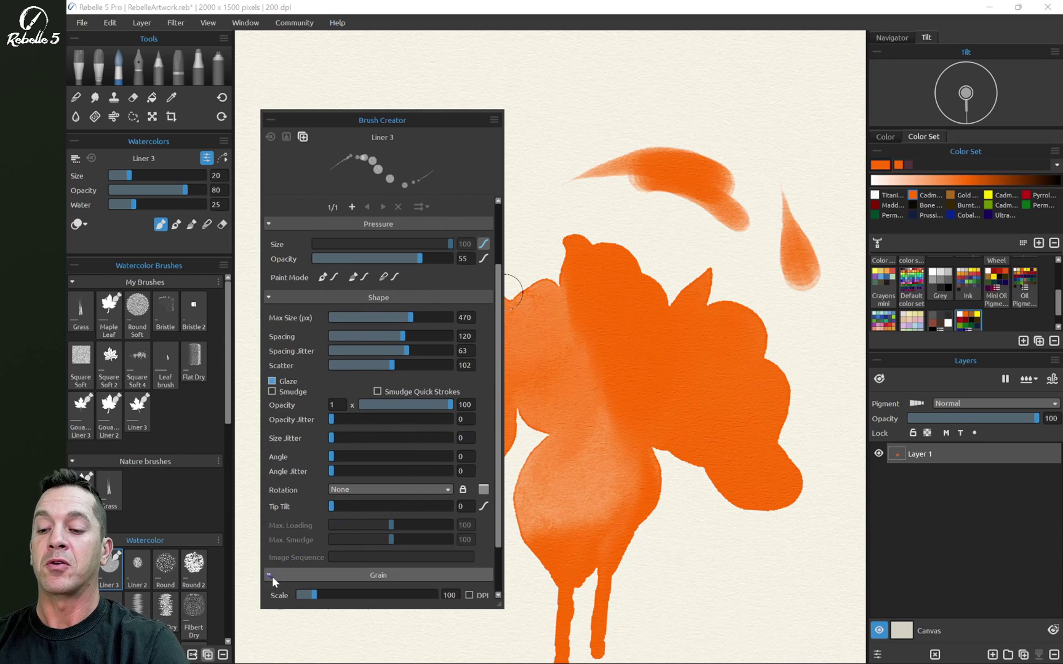
{"action": "left_click", "coordinate": [319, 575]}
{"action": "left_click_drag", "start_coordinate": [343, 552], "coordinate": [469, 547]}
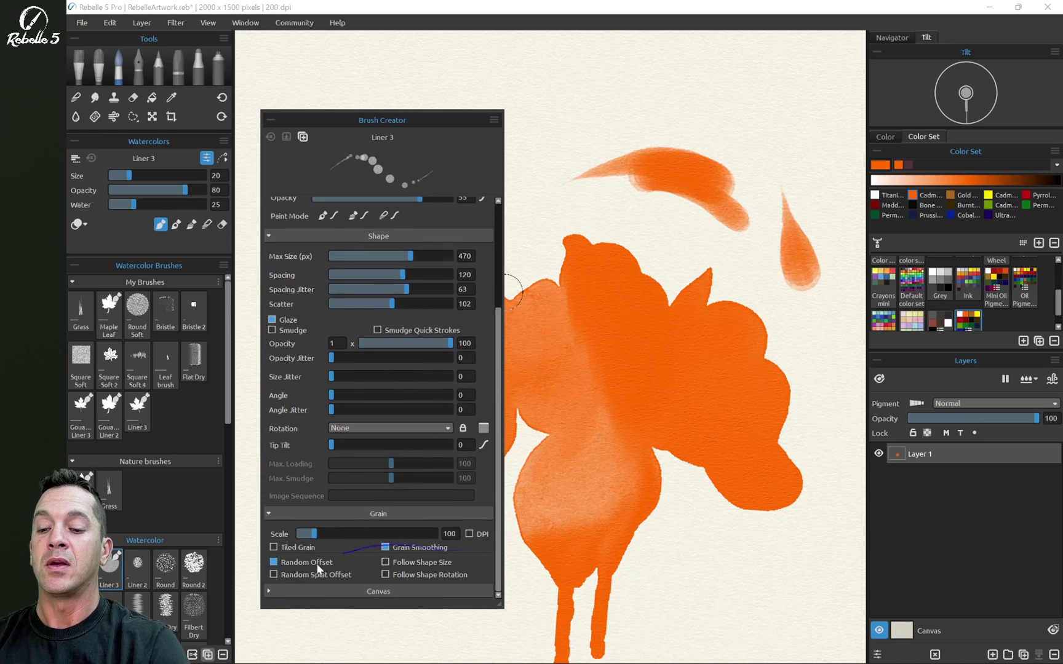
{"action": "left_click", "coordinate": [268, 590]}
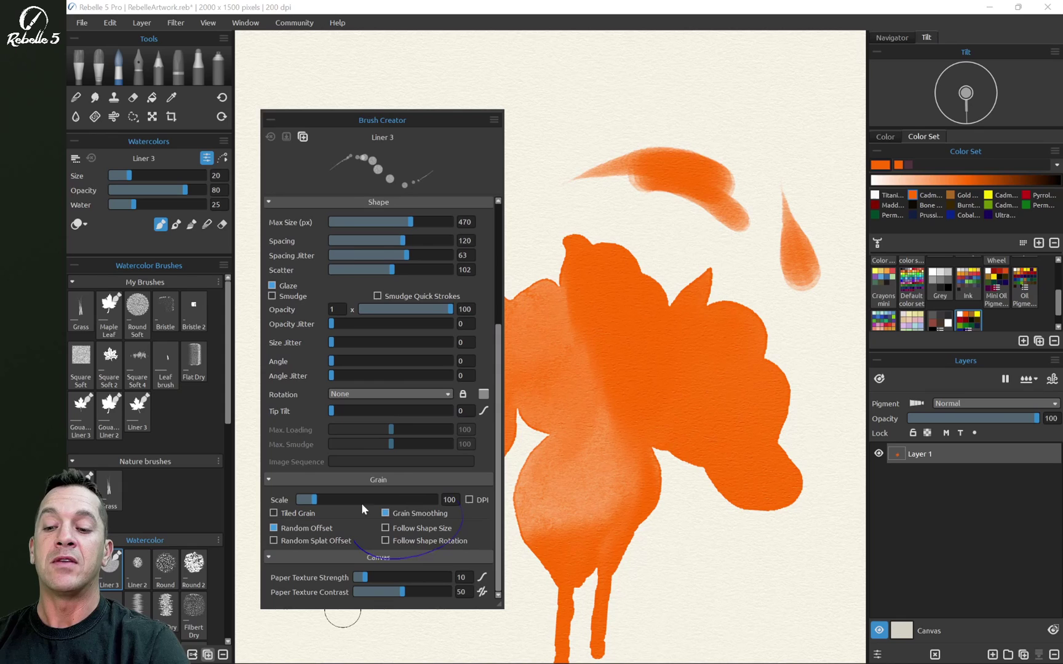
{"action": "scroll", "coordinate": [500, 381], "scroll_direction": "up", "scroll_amount": 5}
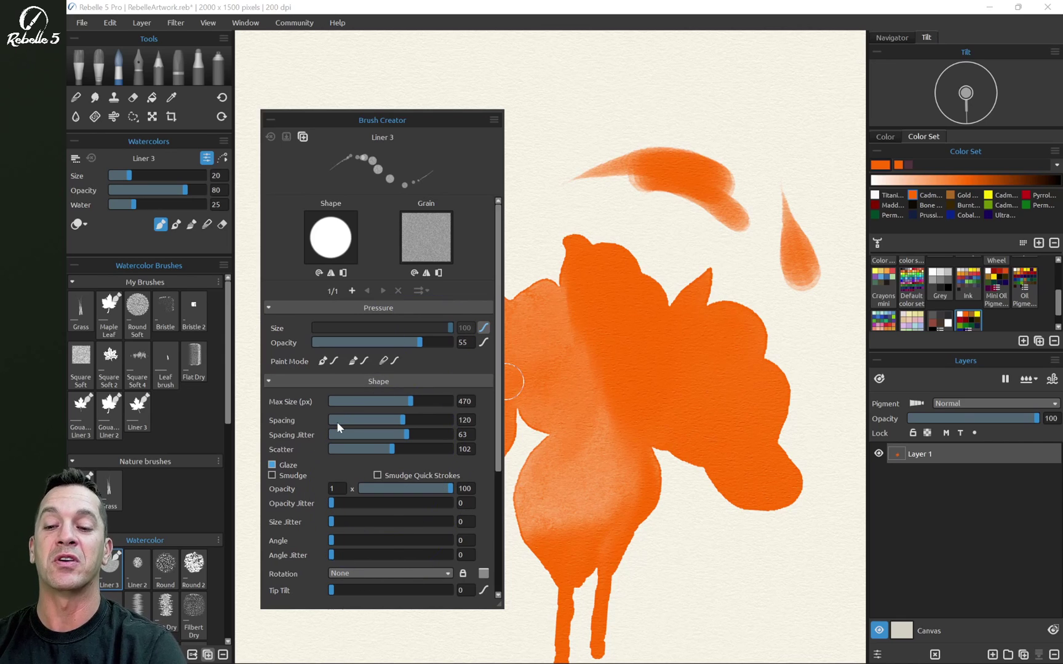
{"action": "scroll", "coordinate": [501, 409], "scroll_direction": "down", "scroll_amount": 3}
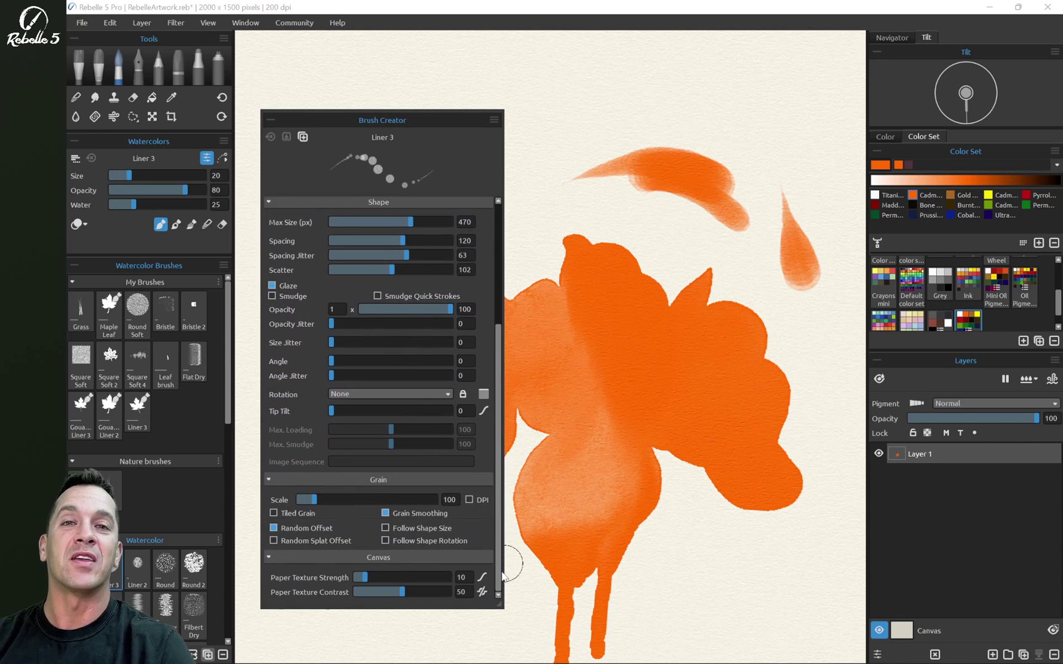